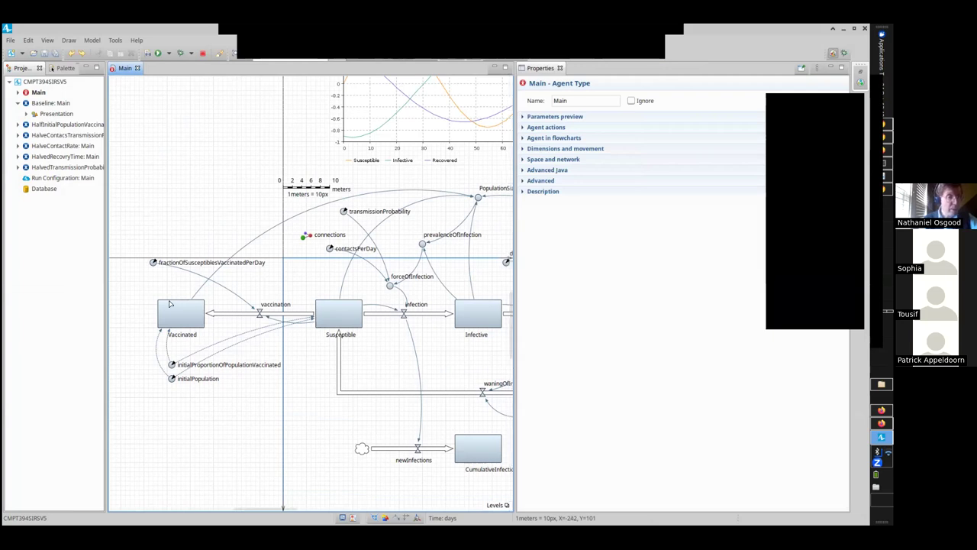
# Widen the project tree and compare the parameters of the HalfInitialPopulationVaccinated and Baseline experiments.
pyautogui.click(31, 126)
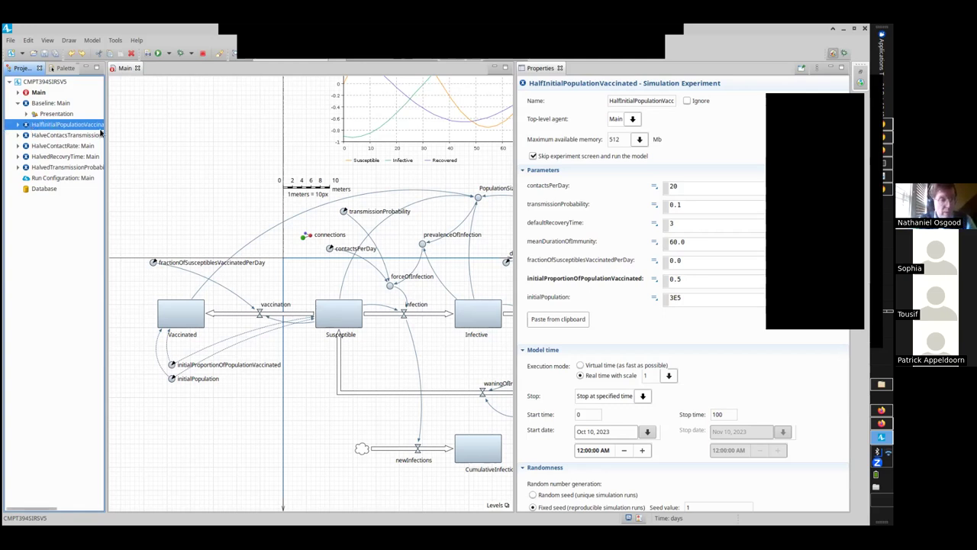
pyautogui.moveTo(106, 133); pyautogui.dragTo(204, 133)
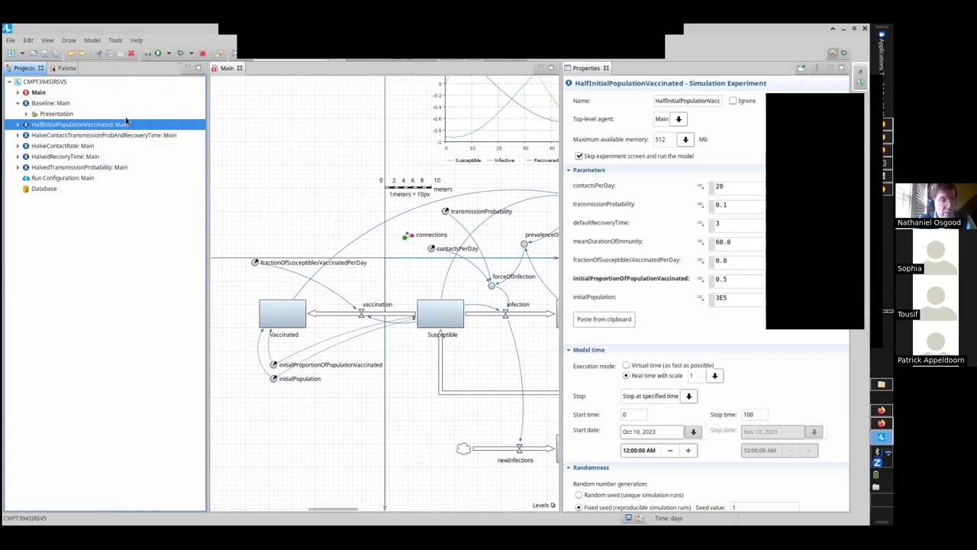
pyautogui.click(42, 104)
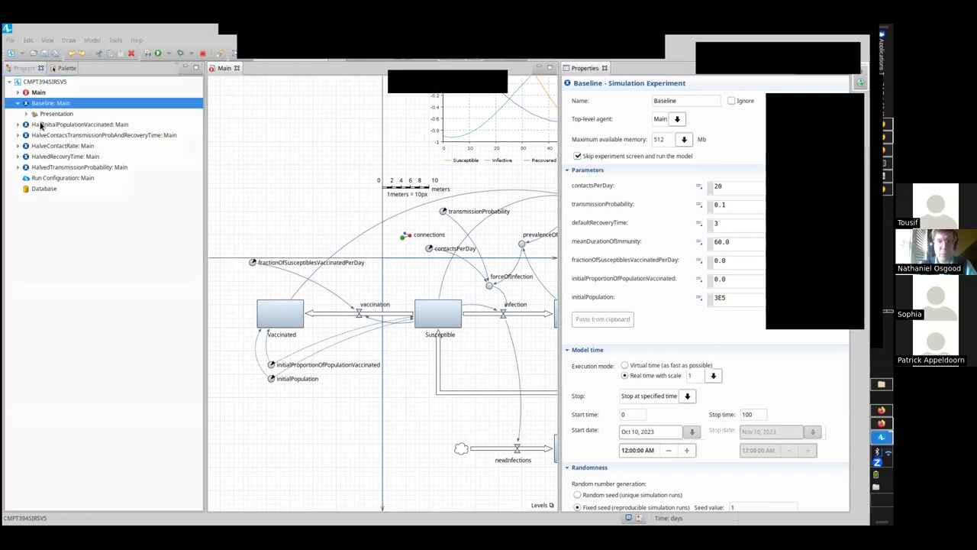
pyautogui.click(43, 127)
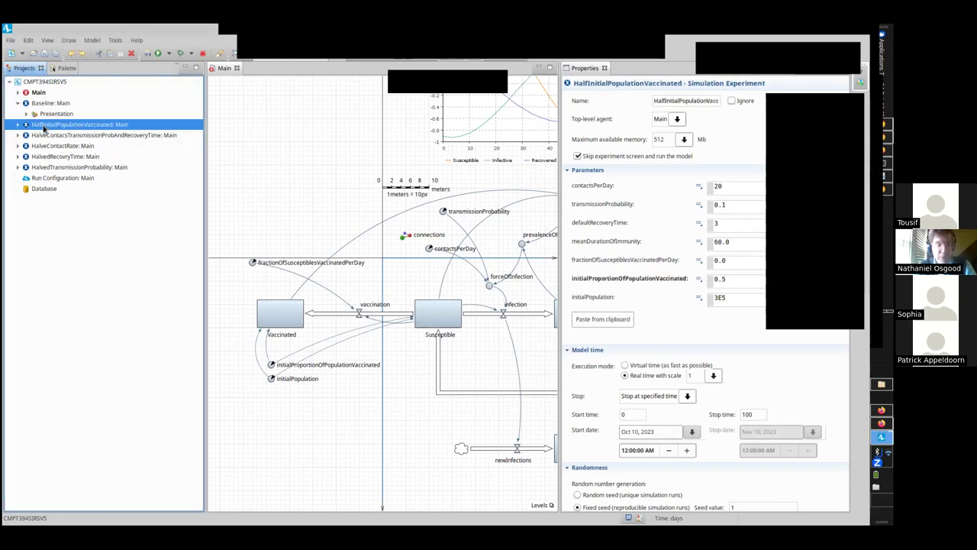
pyautogui.click(527, 195)
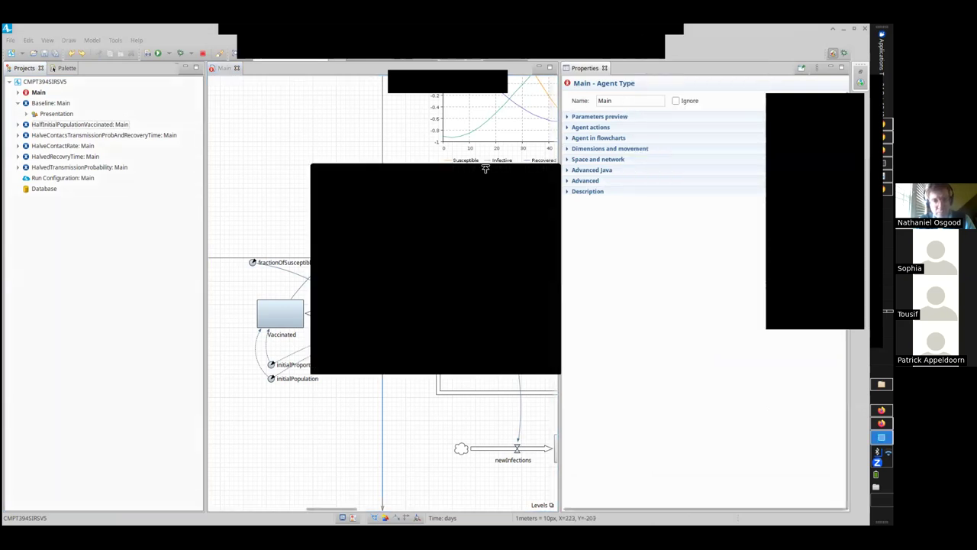
pyautogui.moveTo(486, 168); pyautogui.dragTo(716, 288)
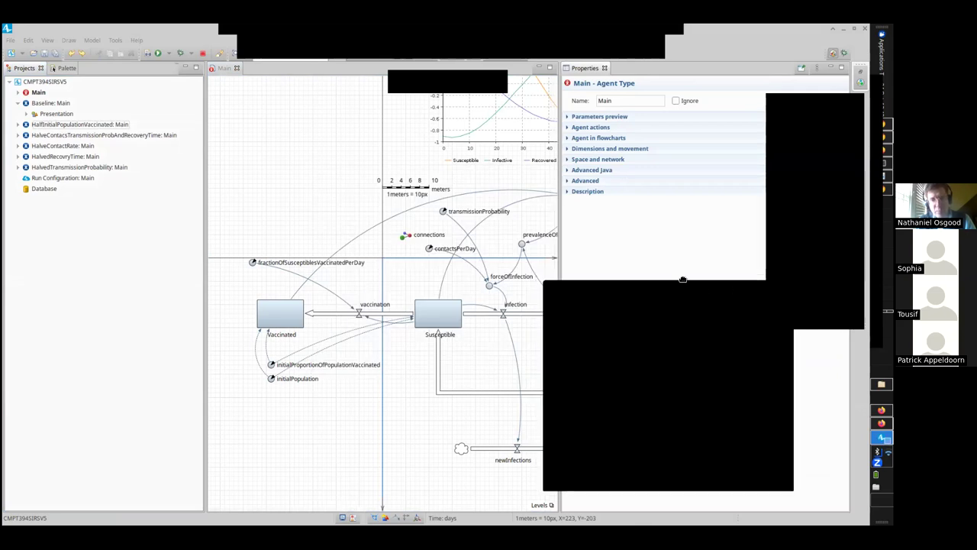
pyautogui.moveTo(683, 280); pyautogui.dragTo(629, 270)
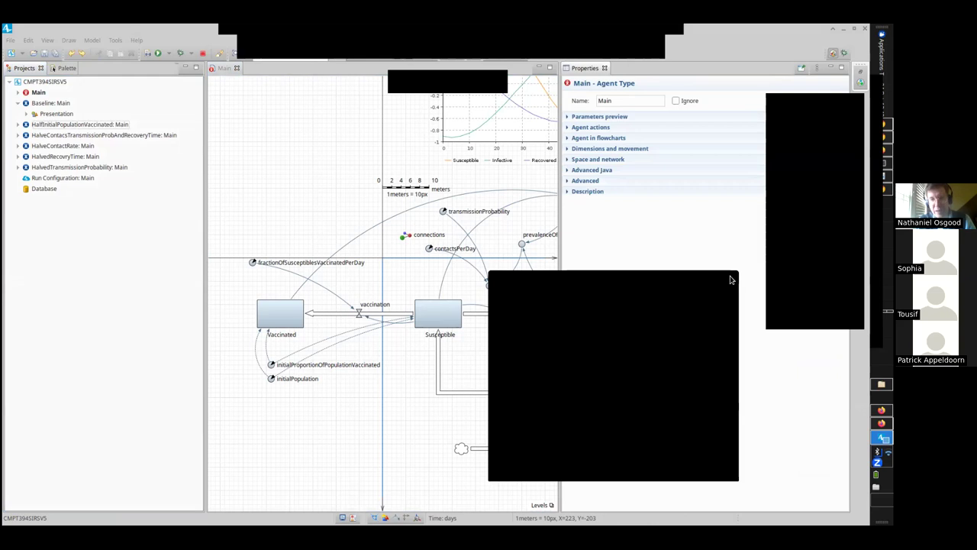
pyautogui.click(730, 279)
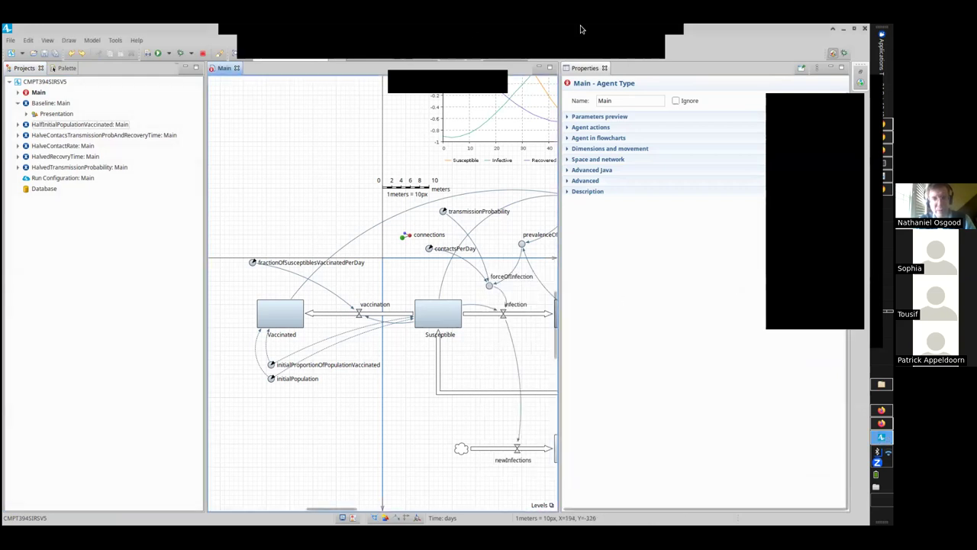
pyautogui.click(632, 38)
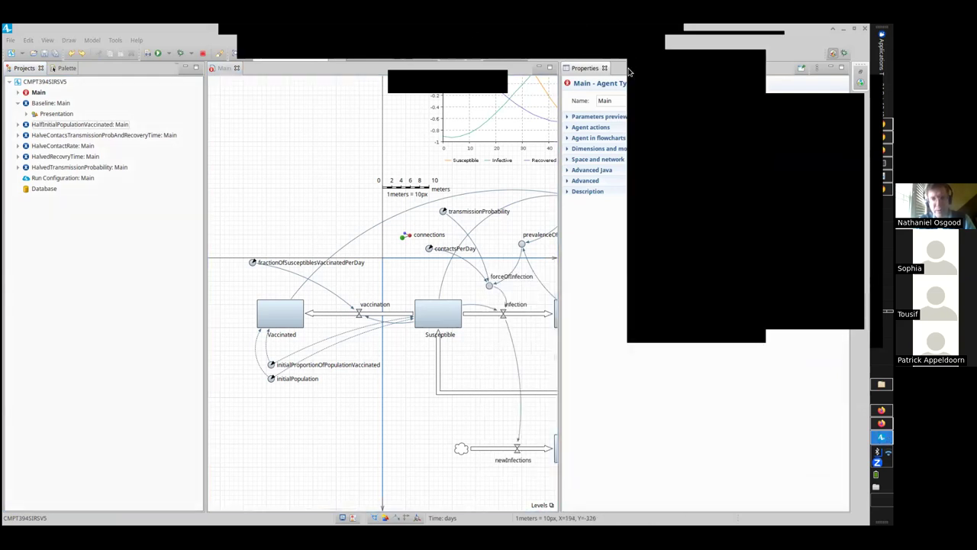
pyautogui.click(555, 278)
pyautogui.moveTo(555, 278); pyautogui.dragTo(730, 341)
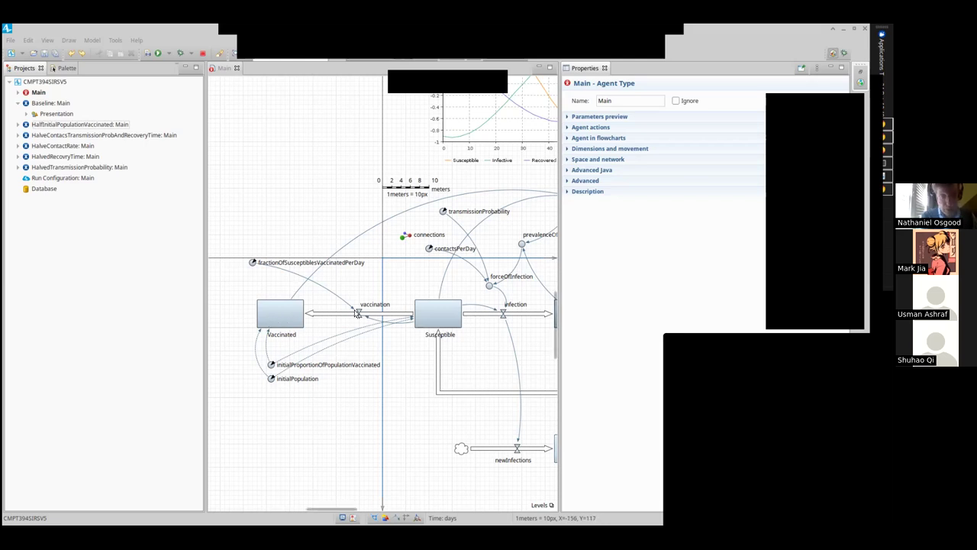
pyautogui.click(278, 316)
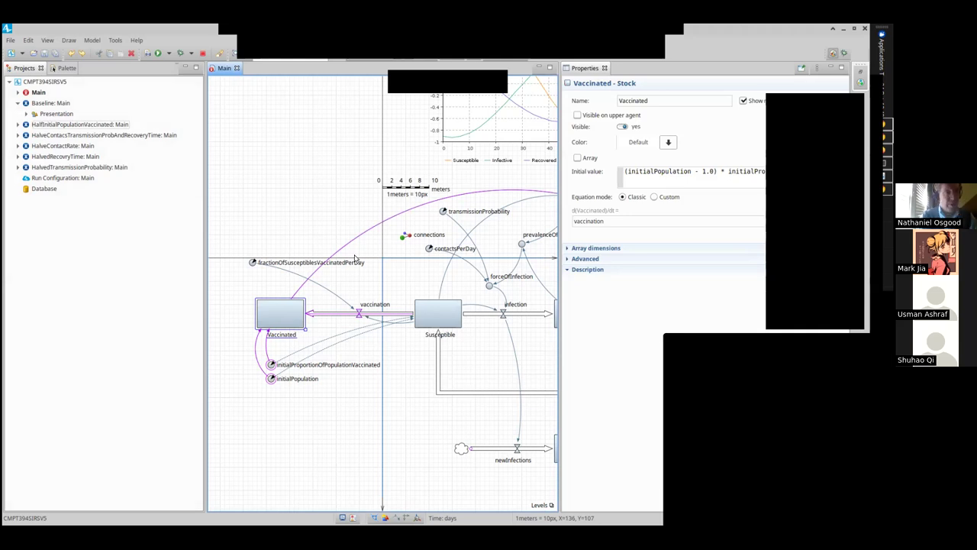
# Duplicate the HalfInitialPopulationVaccinated experiment within the CMPT394SIRSV5 model.
pyautogui.rightClick(58, 128)
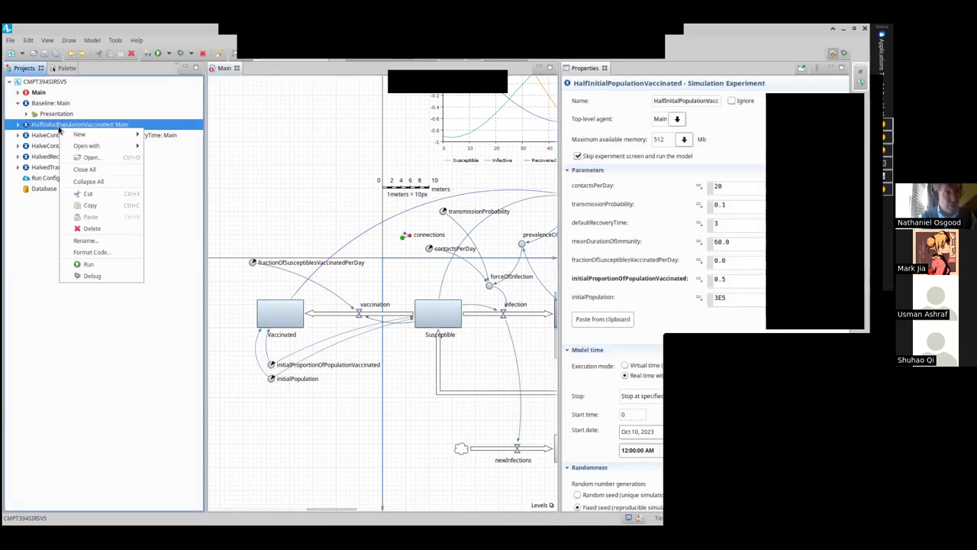
pyautogui.click(82, 206)
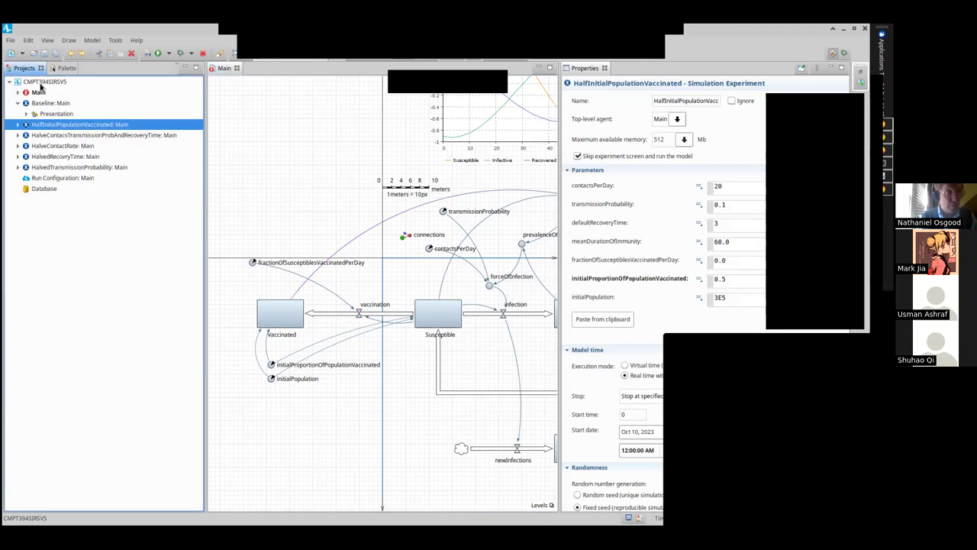
pyautogui.click(40, 83)
pyautogui.rightClick(39, 82)
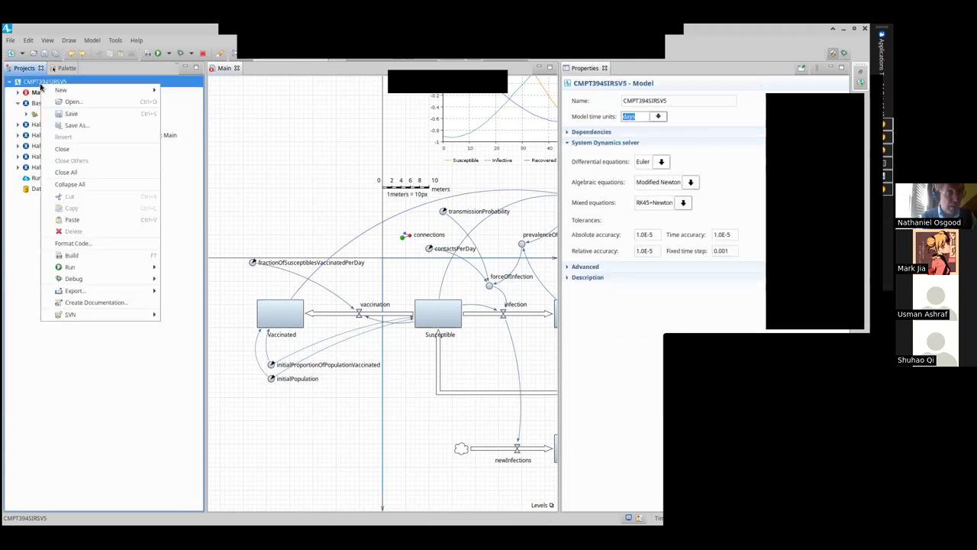
pyautogui.click(59, 220)
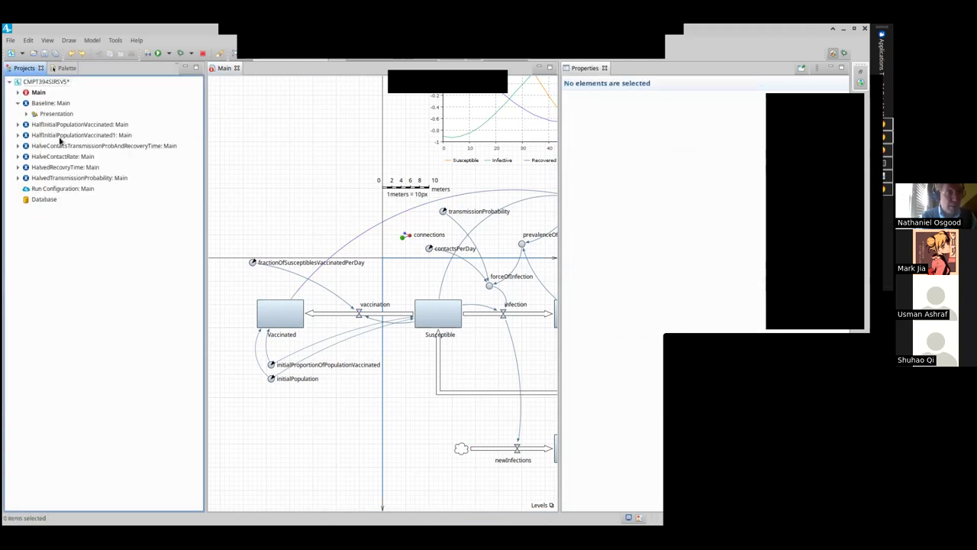
# Rename the duplicated experiment as ThreeQuartersInitialPopulationVaccinated and save the model.
pyautogui.click(65, 134)
pyautogui.click(662, 100)
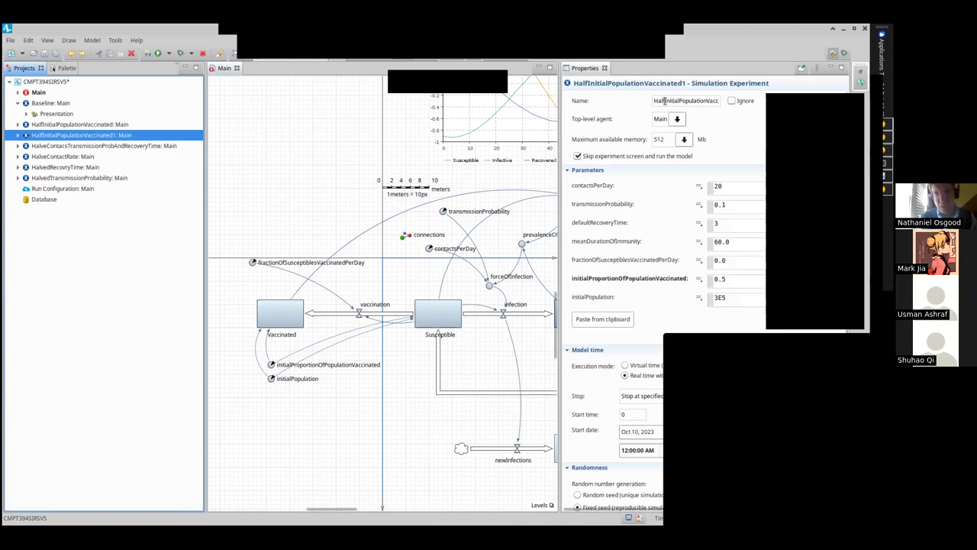
pyautogui.press('BackSpace')
pyautogui.press('BackSpace')
pyautogui.press('BackSpace')
pyautogui.press('BackSpace')
pyautogui.write('Quarter')
pyautogui.press('End')
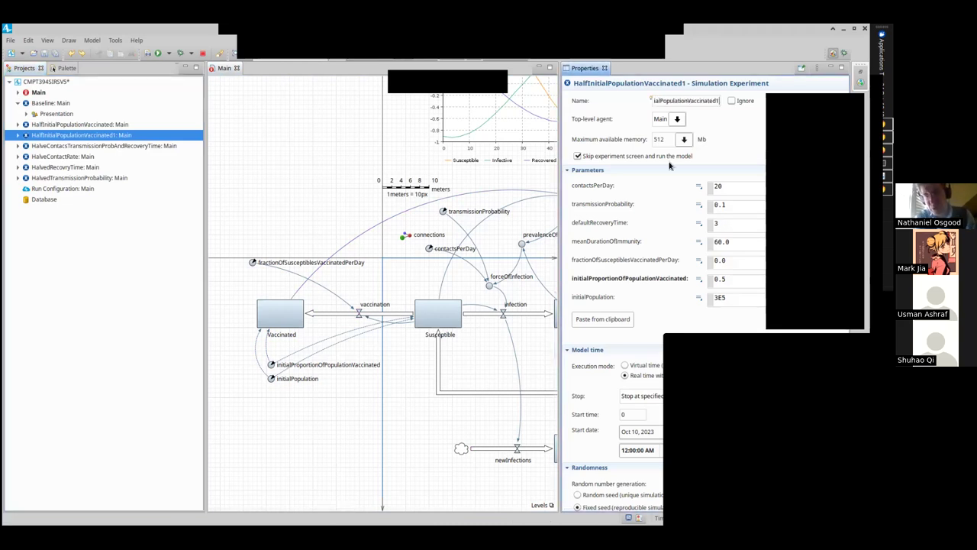
pyautogui.press('Home')
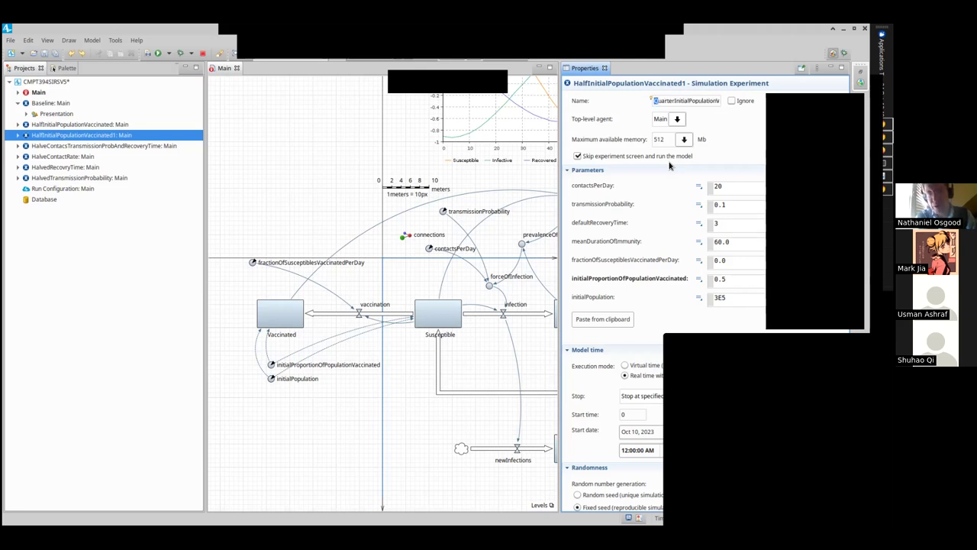
pyautogui.write('Three')
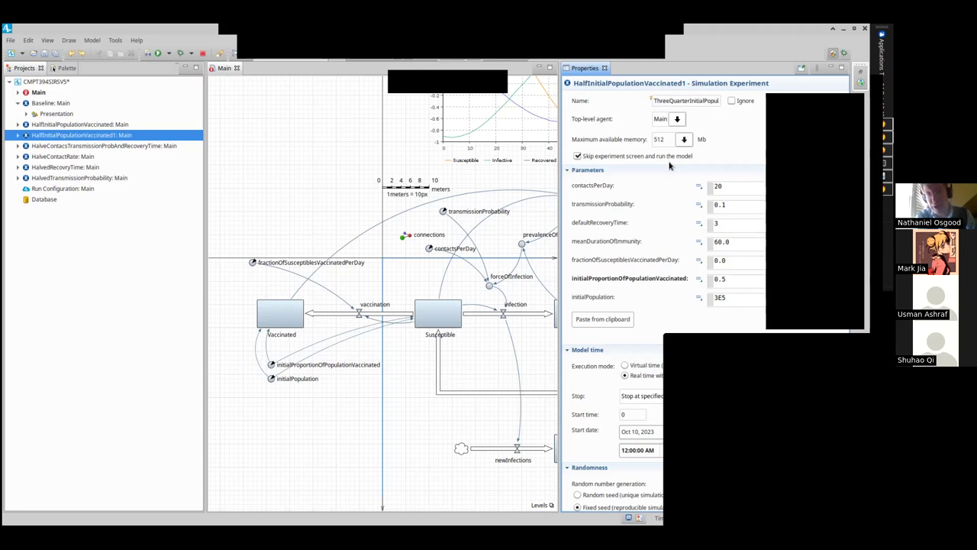
pyautogui.press('Right')
pyautogui.press('Right')
pyautogui.press('Right')
pyautogui.write('s')
pyautogui.press('End')
pyautogui.press('BackSpace')
pyautogui.press('Return')
pyautogui.hotkey('ctrl', 's')
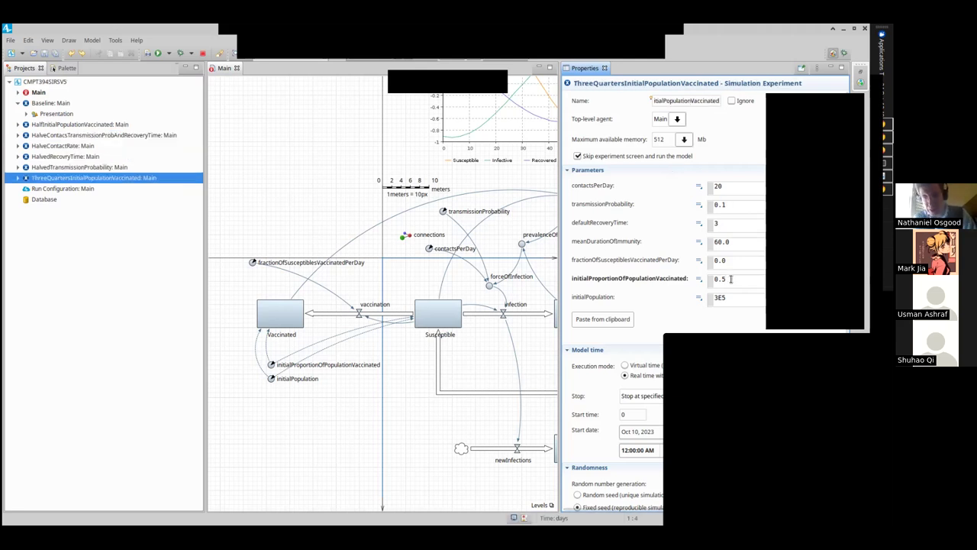
# Set initialProportionOfPopulationVaccinated to 0.75 in the ThreeQuartersInitialPopulationVaccinated experiment.
pyautogui.press('BackSpace')
pyautogui.write('75')
pyautogui.press('Return')
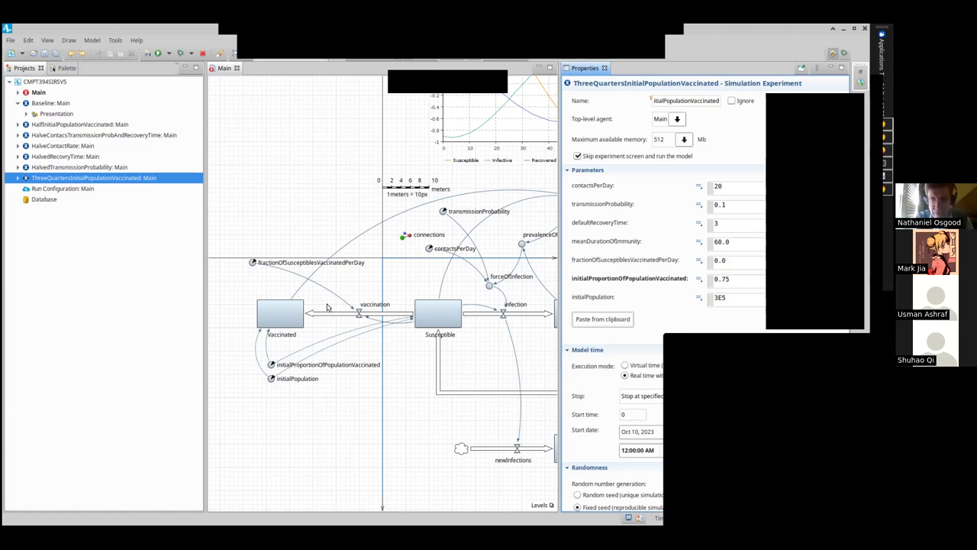
# Run the ThreeQuartersInitialPopulationVaccinated experiment in virtual time, view its Susceptible, Infective and Recovered chart, and close the simulation.
pyautogui.rightClick(49, 176)
pyautogui.click(80, 318)
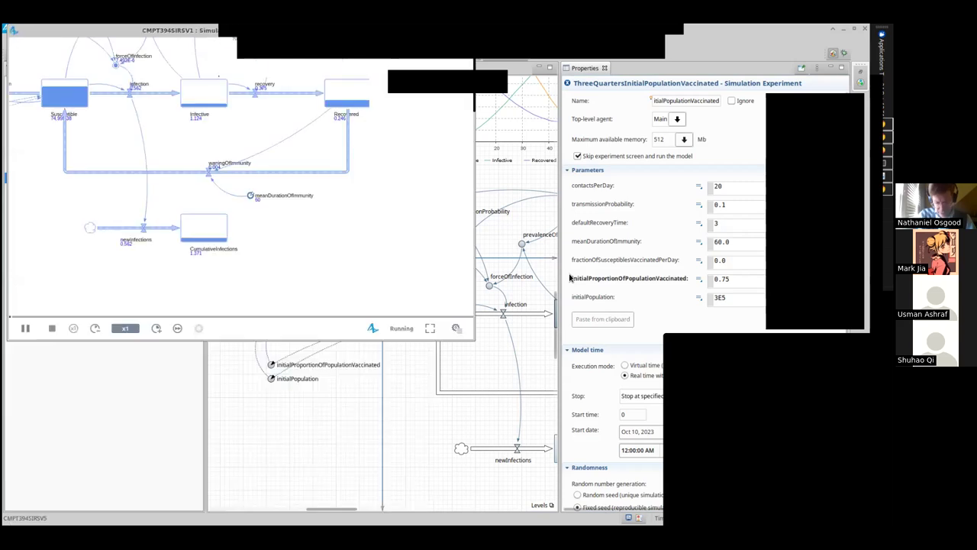
pyautogui.click(178, 329)
pyautogui.moveTo(141, 32); pyautogui.dragTo(239, 197)
pyautogui.scroll(5, 303, 453)
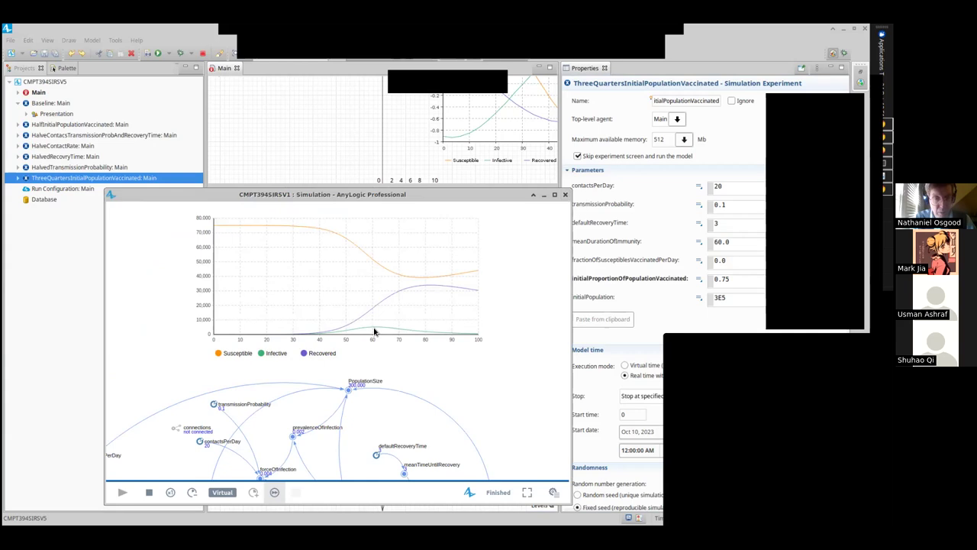
pyautogui.click(565, 194)
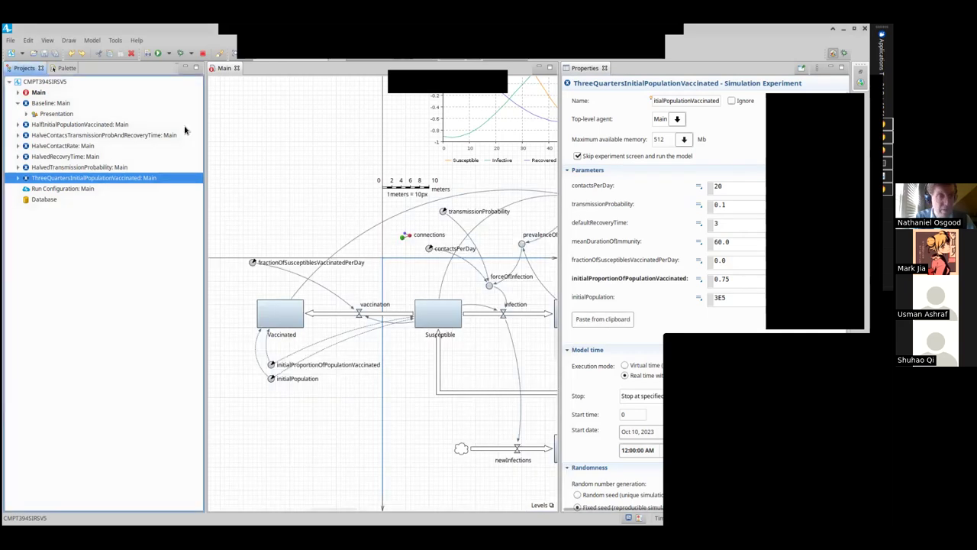
# Run the Baseline experiment in virtual time and show its Susceptible, Infective and Recovered chart in a maximized simulation window.
pyautogui.rightClick(42, 104)
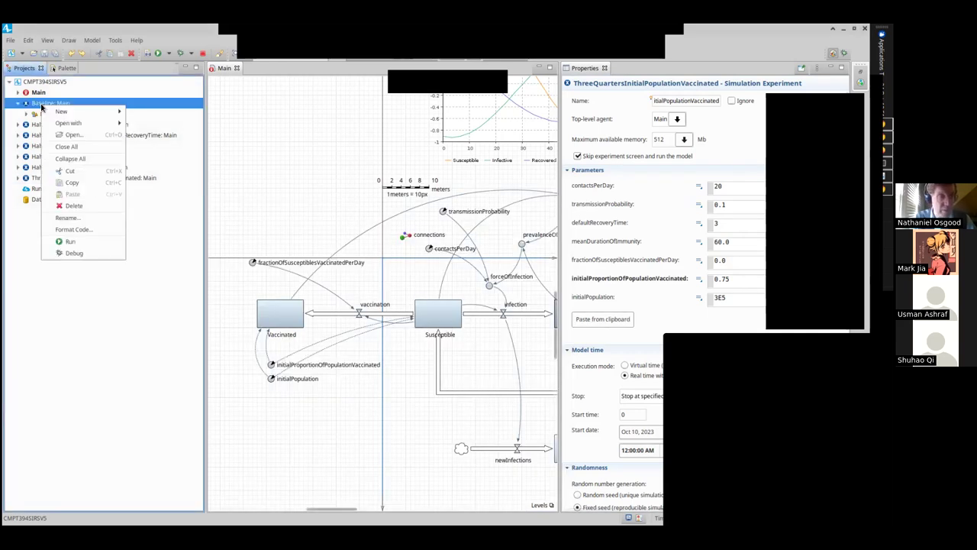
pyautogui.click(72, 246)
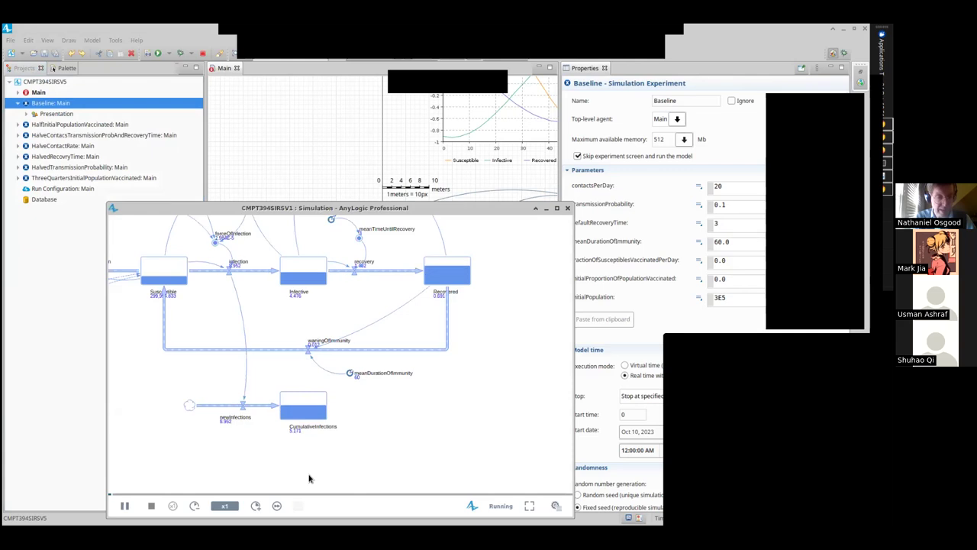
pyautogui.click(276, 506)
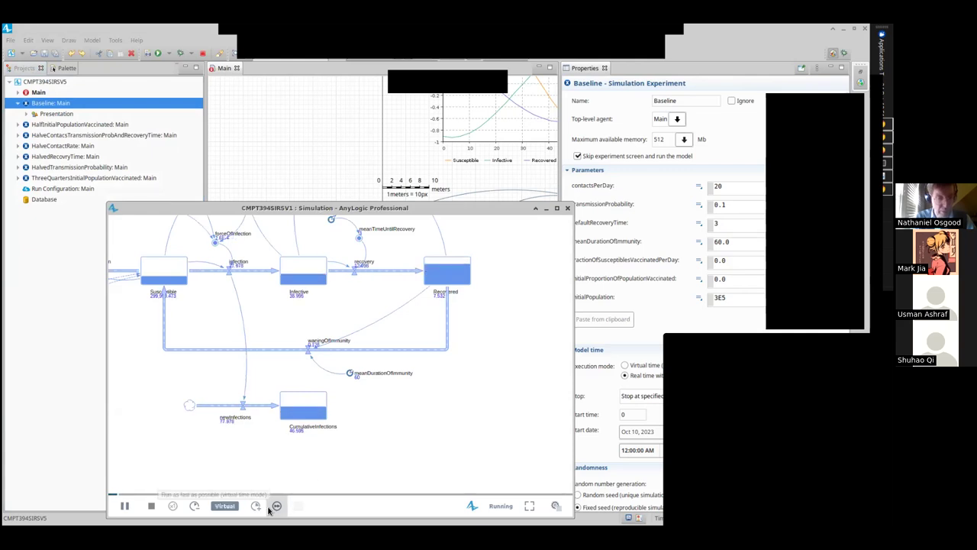
pyautogui.doubleClick(242, 208)
pyautogui.moveTo(240, 211); pyautogui.dragTo(273, 424)
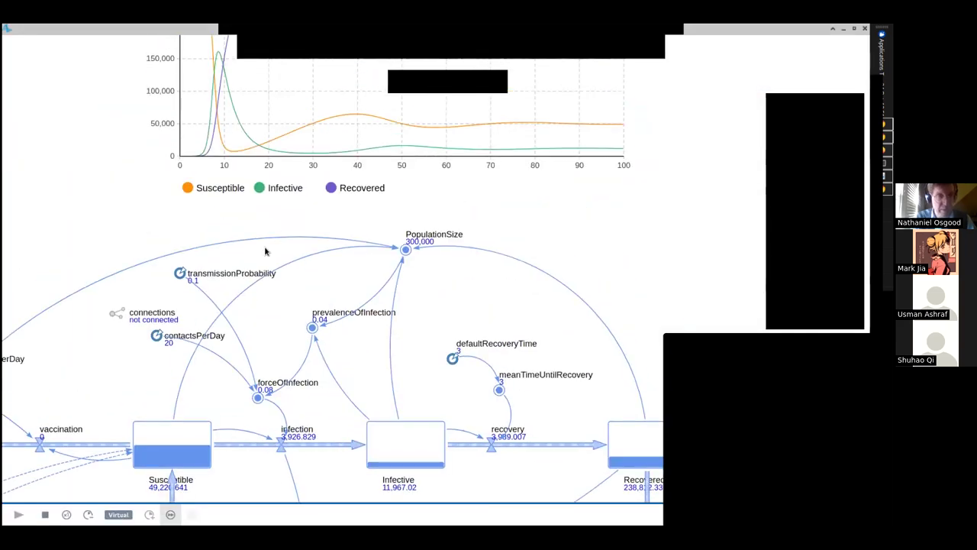
pyautogui.moveTo(268, 251); pyautogui.dragTo(276, 373)
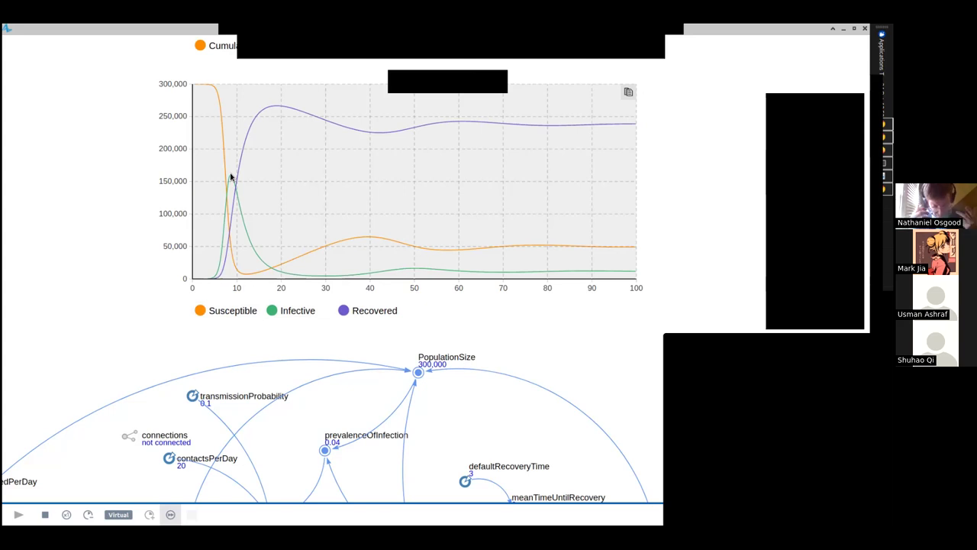
# Check the parameters of the ThreeQuartersInitialPopulationVaccinated experiment and close the Baseline simulation.
pyautogui.hotkey('alt', 'Tab')
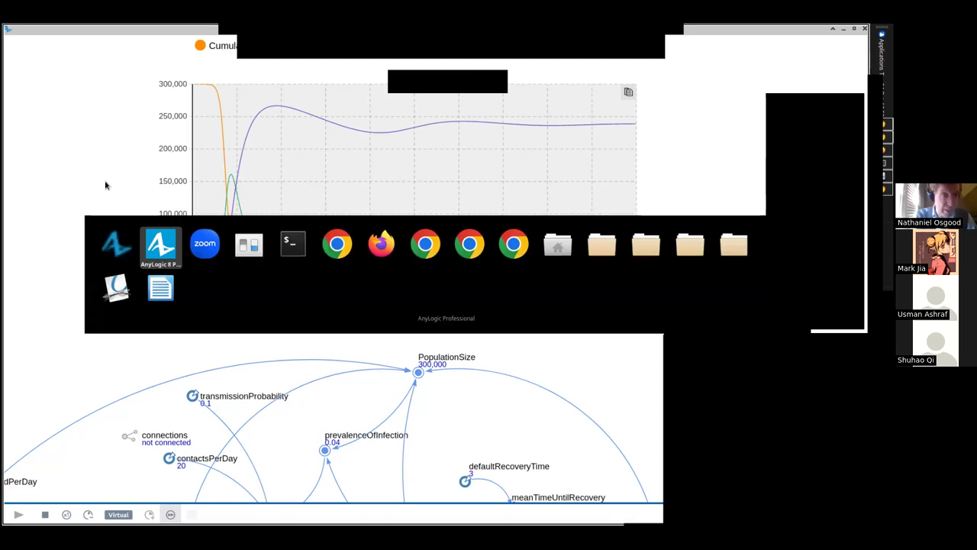
pyautogui.click(51, 178)
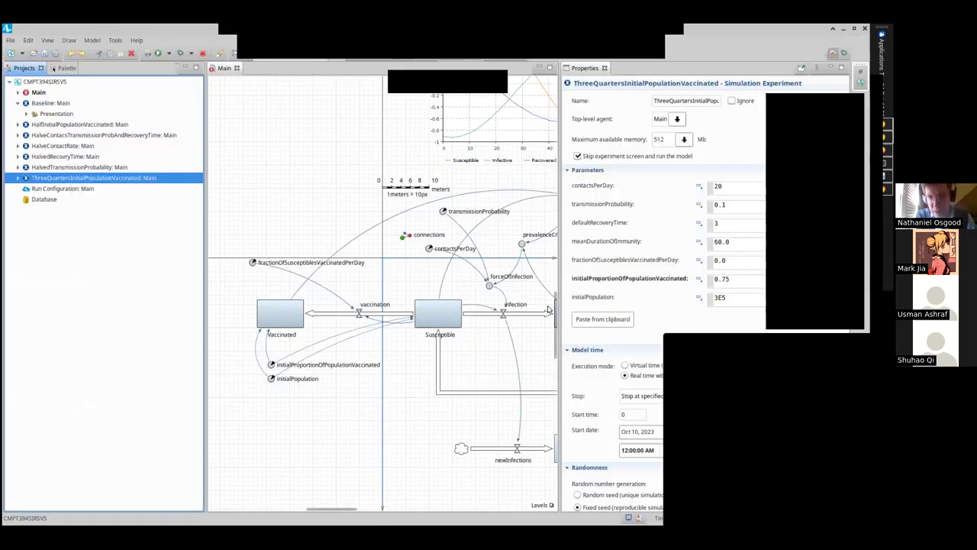
pyautogui.hotkey('alt', 'Tab')
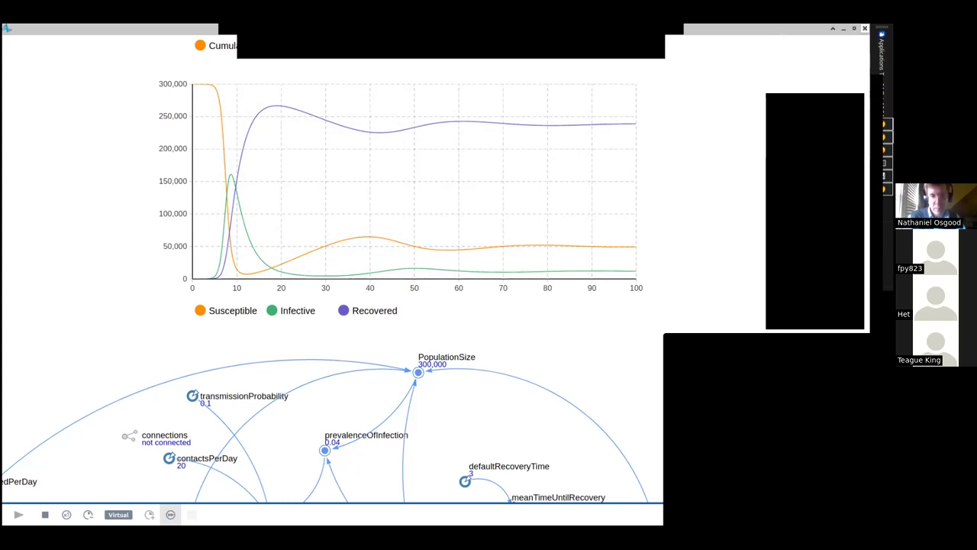
pyautogui.click(864, 28)
# Duplicate the ThreeQuartersInitialPopulationVaccinated experiment within the CMPT394SIRSV5 model.
pyautogui.rightClick(53, 177)
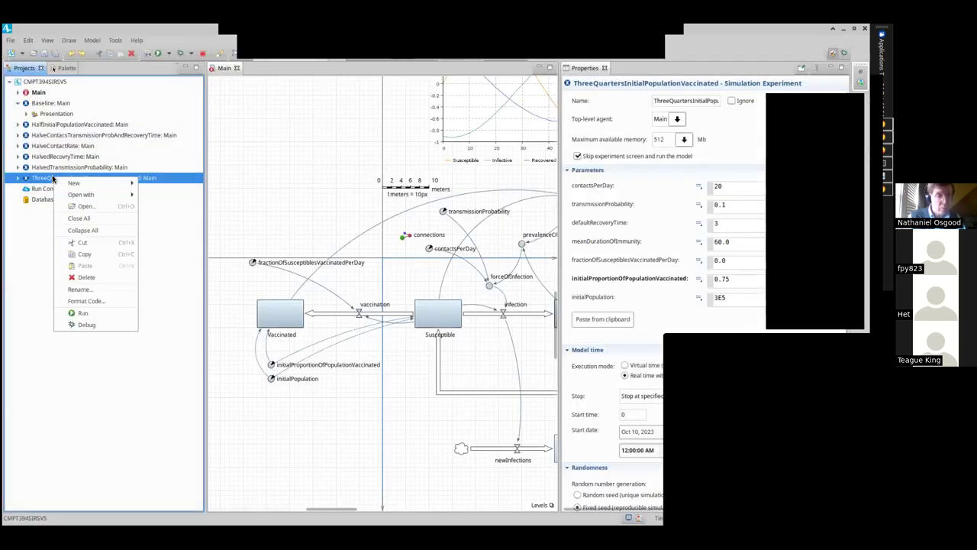
pyautogui.click(83, 254)
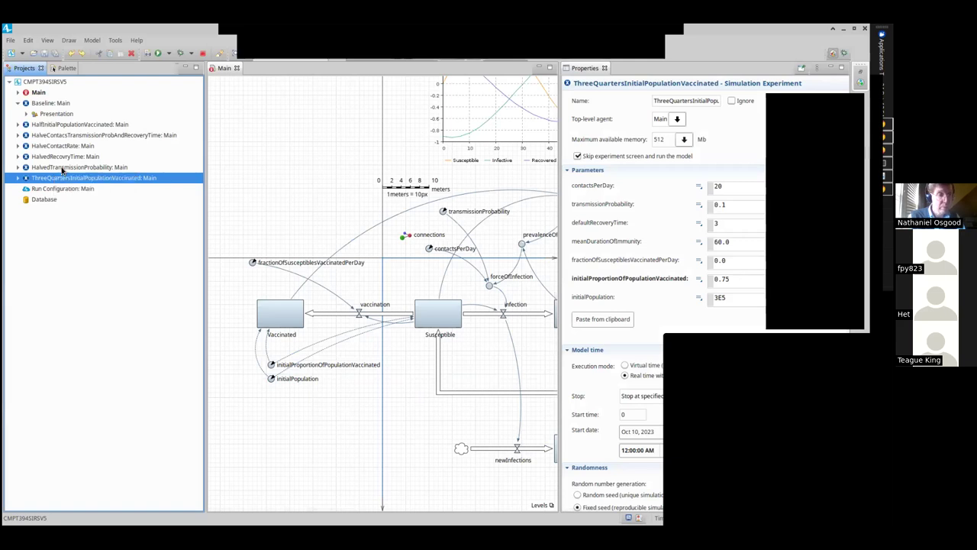
pyautogui.rightClick(35, 83)
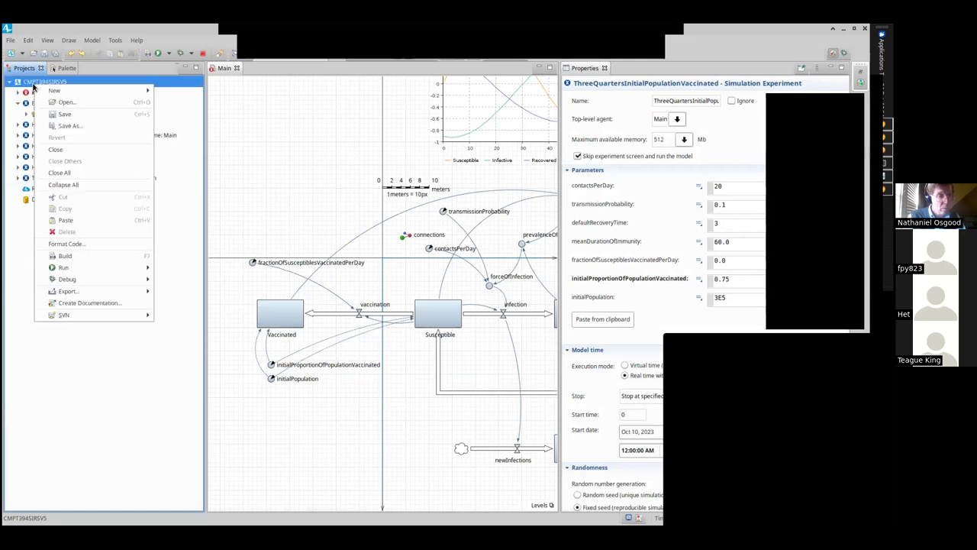
pyautogui.click(79, 222)
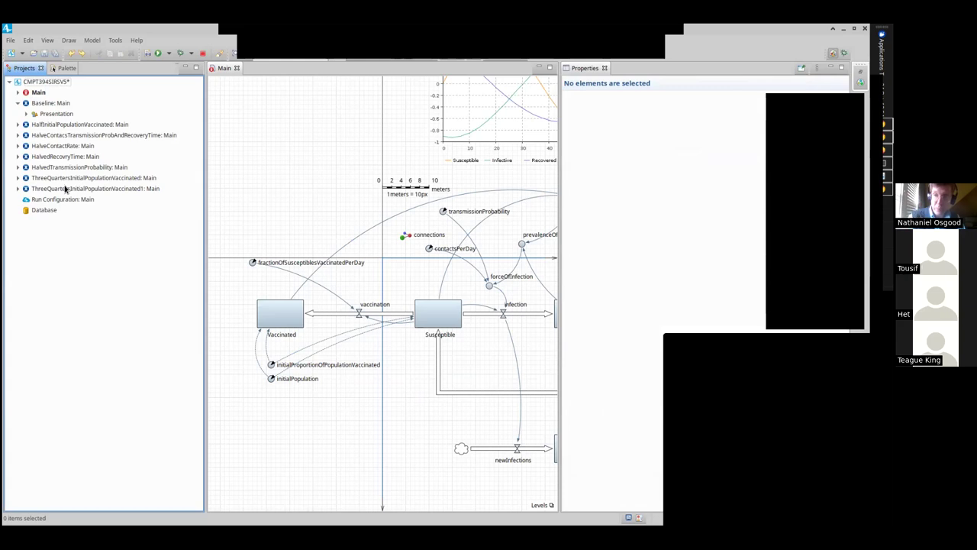
# Rename the duplicated experiment as NinetyPercentInitialPopulationVaccinated.
pyautogui.click(66, 189)
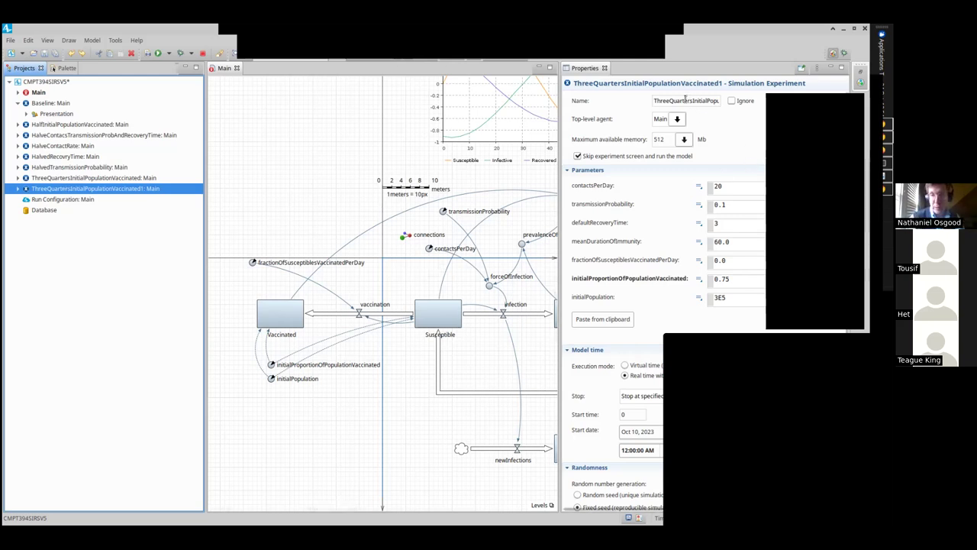
pyautogui.click(677, 100)
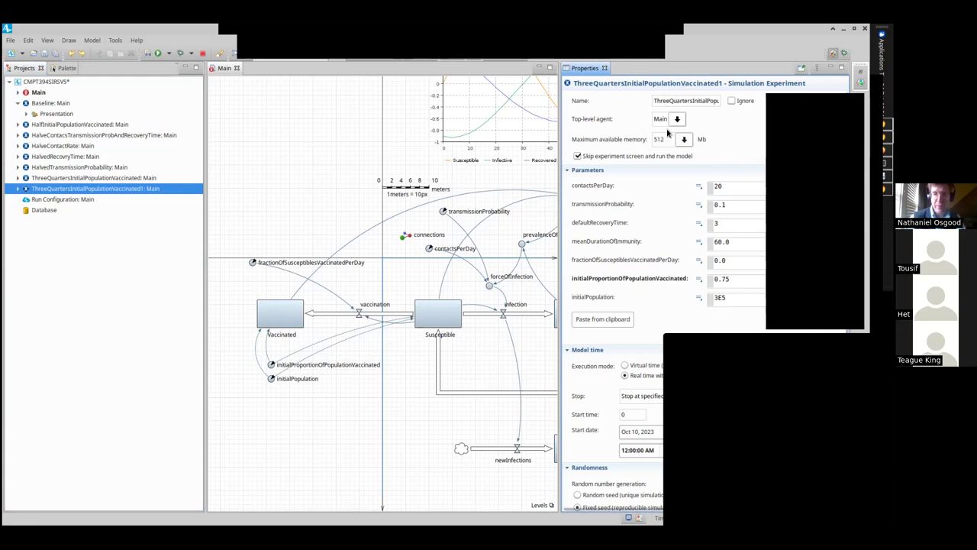
pyautogui.hotkey('shift', 'Right')
pyautogui.hotkey('shift', 'Right')
pyautogui.hotkey('shift', 'Right')
pyautogui.hotkey('shift', 'Right')
pyautogui.hotkey('shift', 'Right')
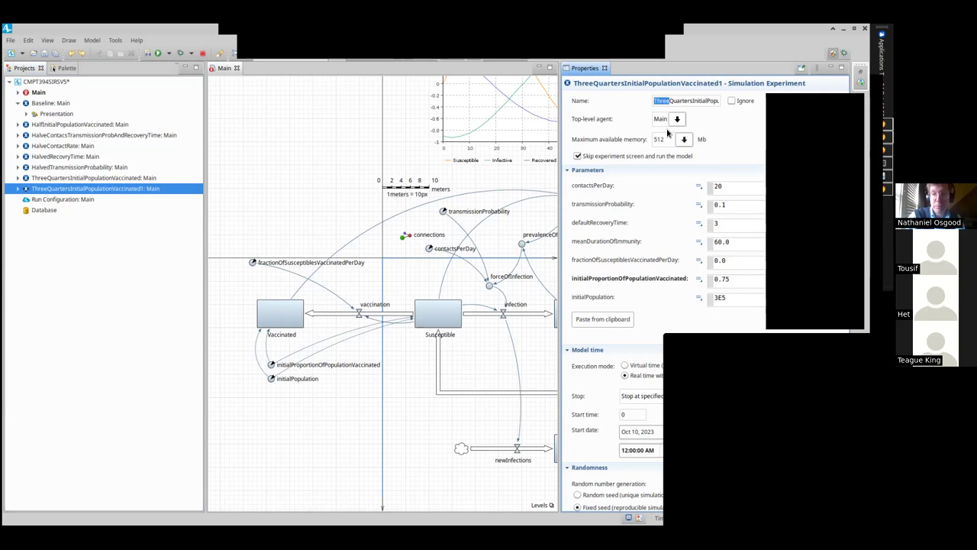
pyautogui.write('NinetyPercent')
pyautogui.hotkey('shift', 'Right')
pyautogui.hotkey('shift', 'Right')
pyautogui.hotkey('shift', 'Right')
pyautogui.hotkey('shift', 'Right')
pyautogui.hotkey('shift', 'Right')
pyautogui.hotkey('shift', 'Right')
pyautogui.hotkey('shift', 'Right')
pyautogui.hotkey('shift', 'Right')
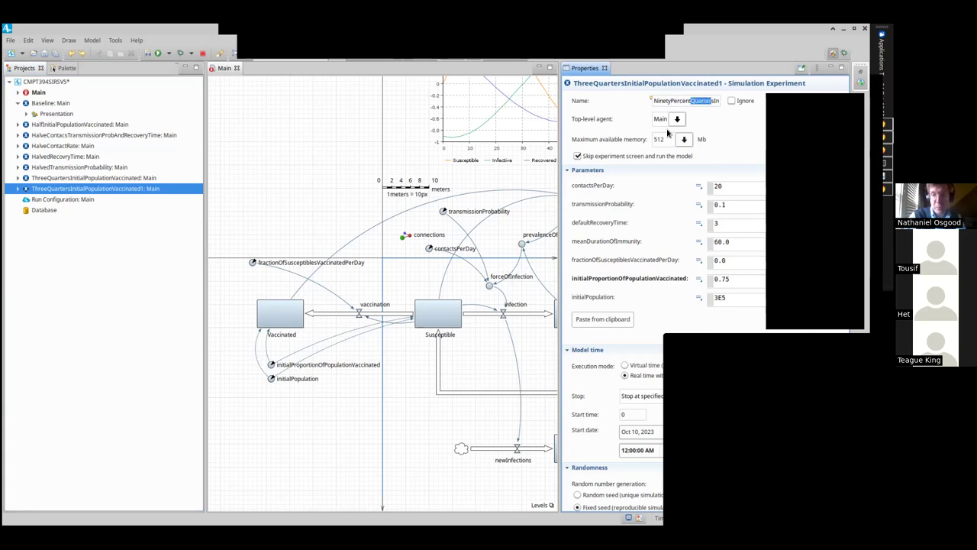
pyautogui.press('Delete')
pyautogui.press('End')
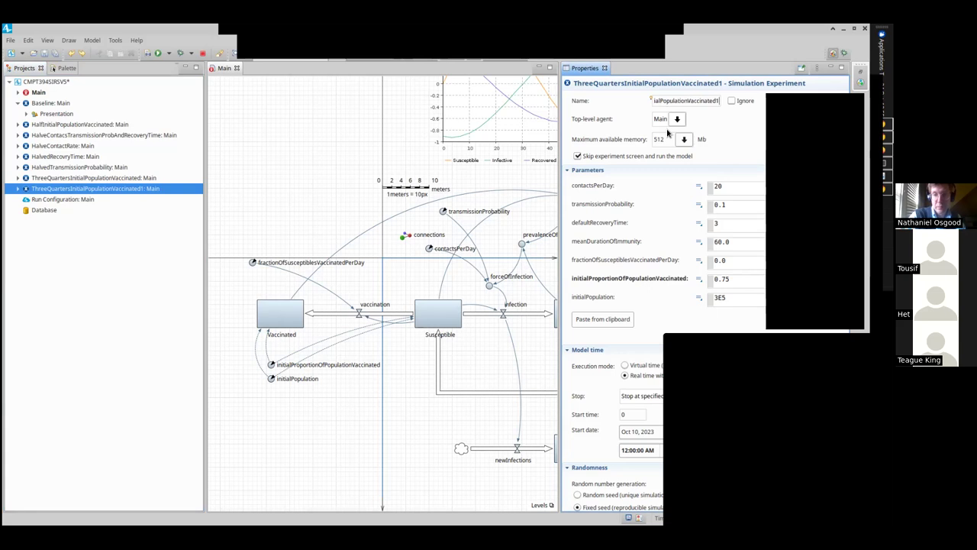
pyautogui.press('Home')
pyautogui.hotkey('shift', 'Right')
pyautogui.press('End')
pyautogui.press('BackSpace')
pyautogui.press('Return')
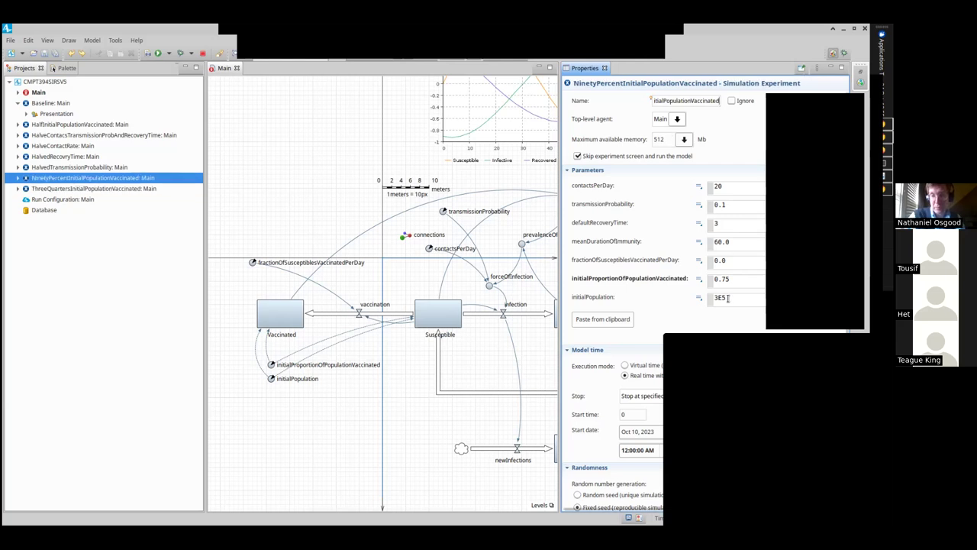
# Set initialProportionOfPopulationVaccinated to 0.90 in the NinetyPercentInitialPopulationVaccinated experiment.
pyautogui.click(733, 279)
pyautogui.press('BackSpace')
pyautogui.press('BackSpace')
pyautogui.write('90')
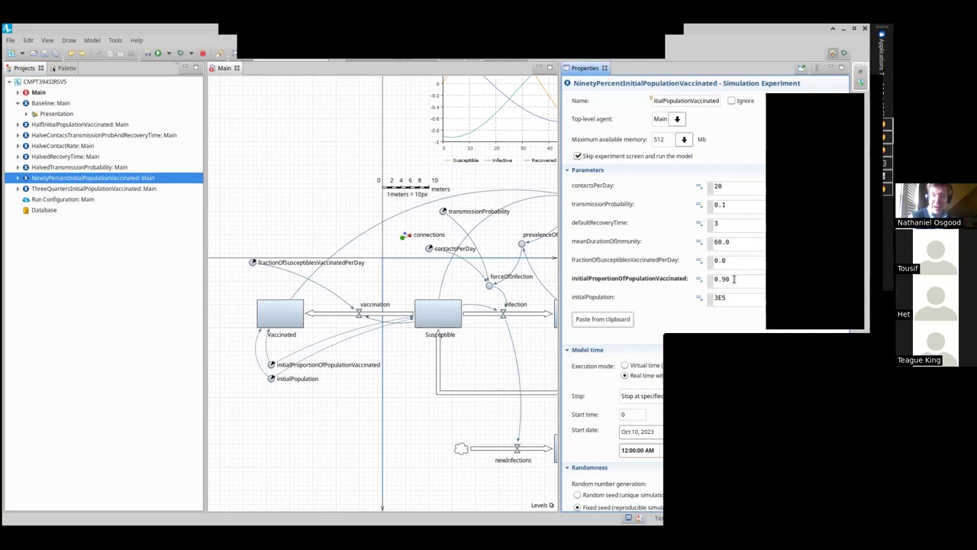
# Run the NinetyPercentInitialPopulationVaccinated experiment in virtual time and view its Susceptible, Infective and Recovered chart.
pyautogui.rightClick(40, 182)
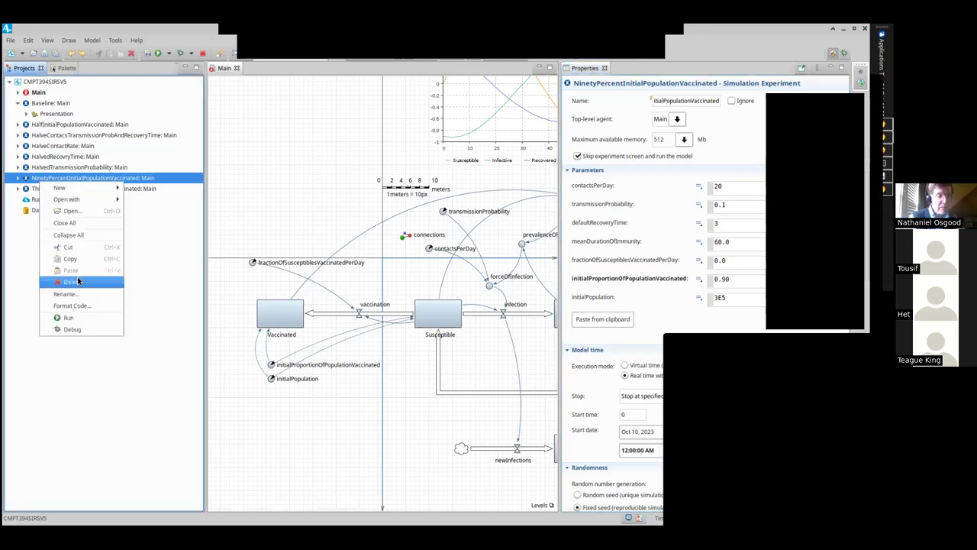
pyautogui.click(69, 318)
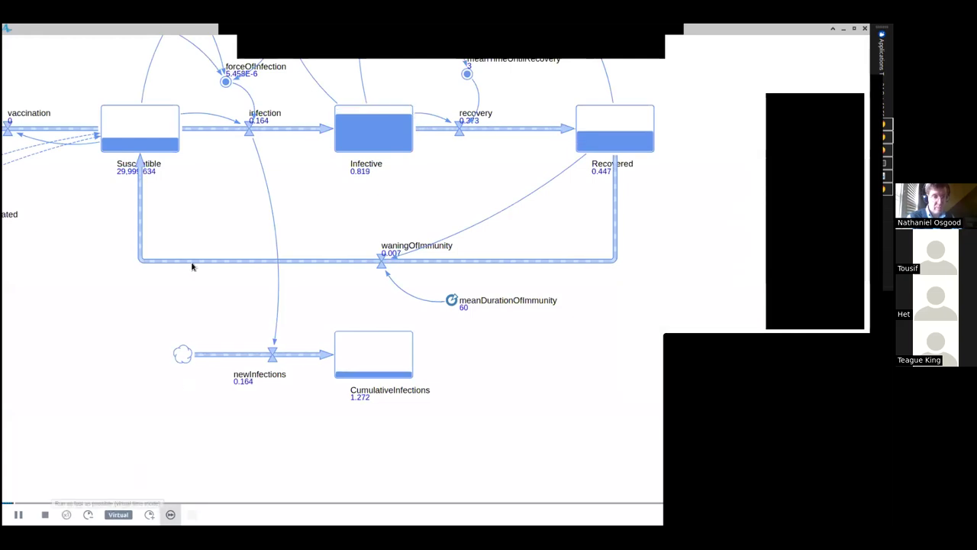
pyautogui.scroll(5, 222, 246)
pyautogui.moveTo(221, 246); pyautogui.dragTo(245, 340)
pyautogui.scroll(-5, 245, 340)
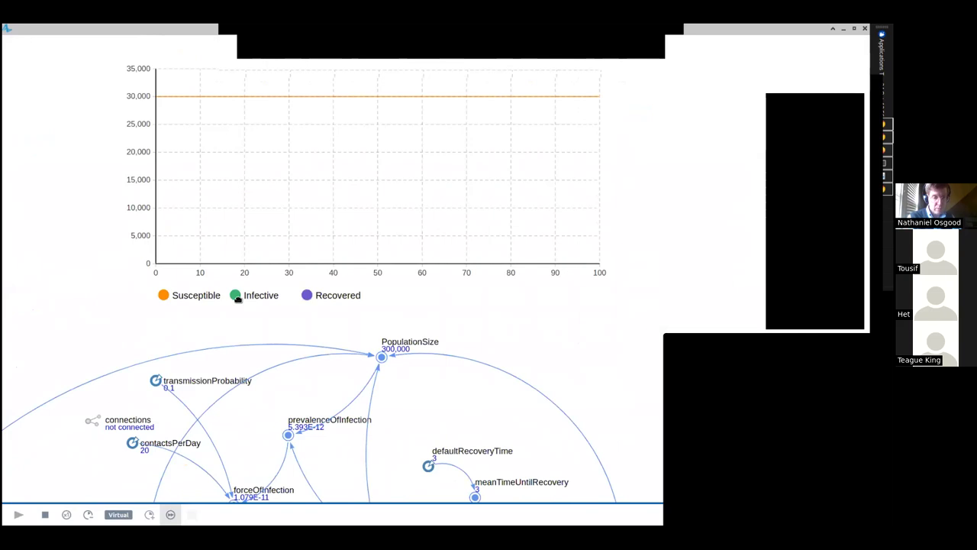
# Inspect the Infective stock in the running model and show its value as a plot over time.
pyautogui.click(321, 304)
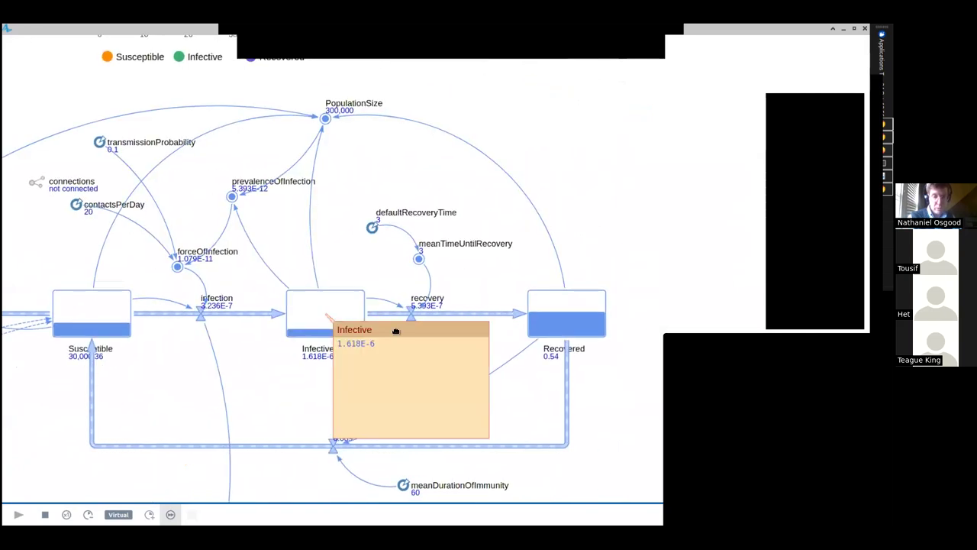
pyautogui.click(450, 329)
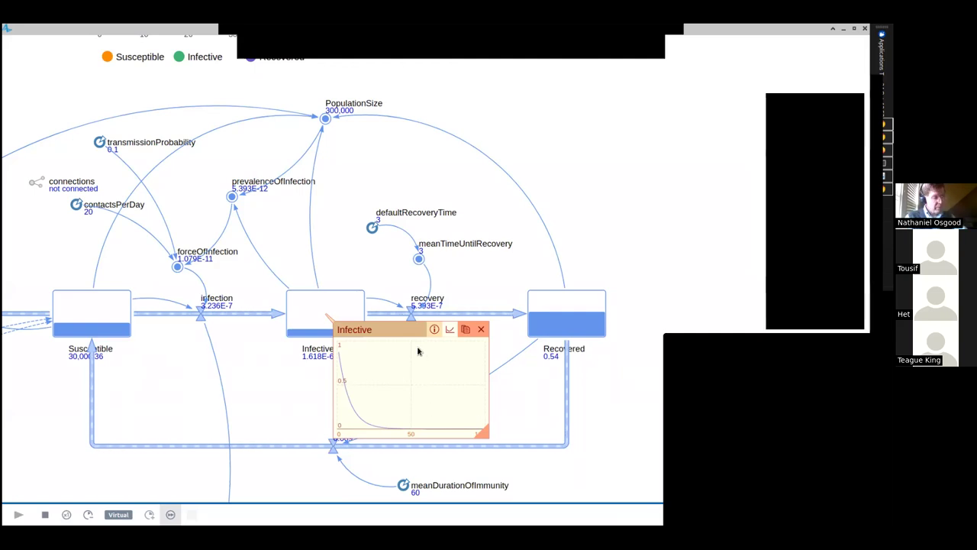
pyautogui.click(482, 329)
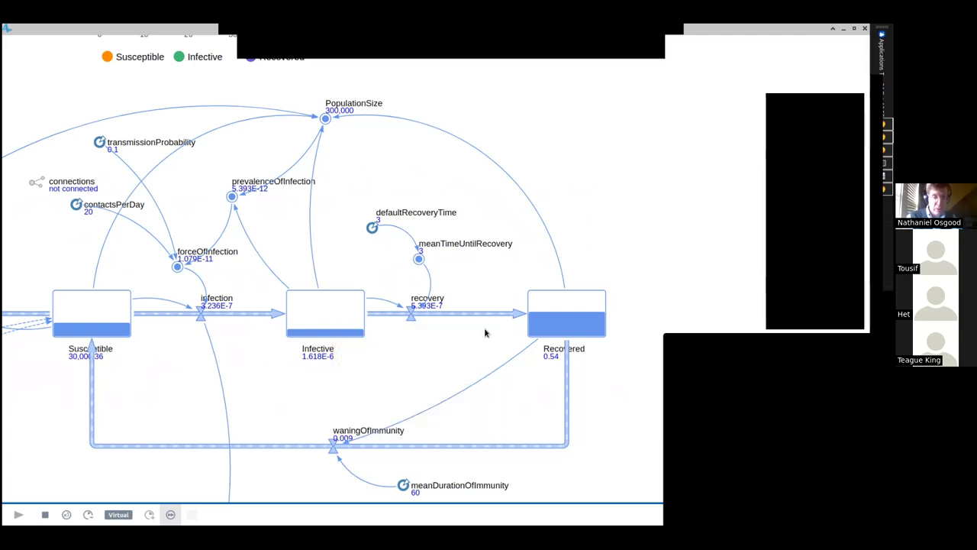
pyautogui.click(318, 322)
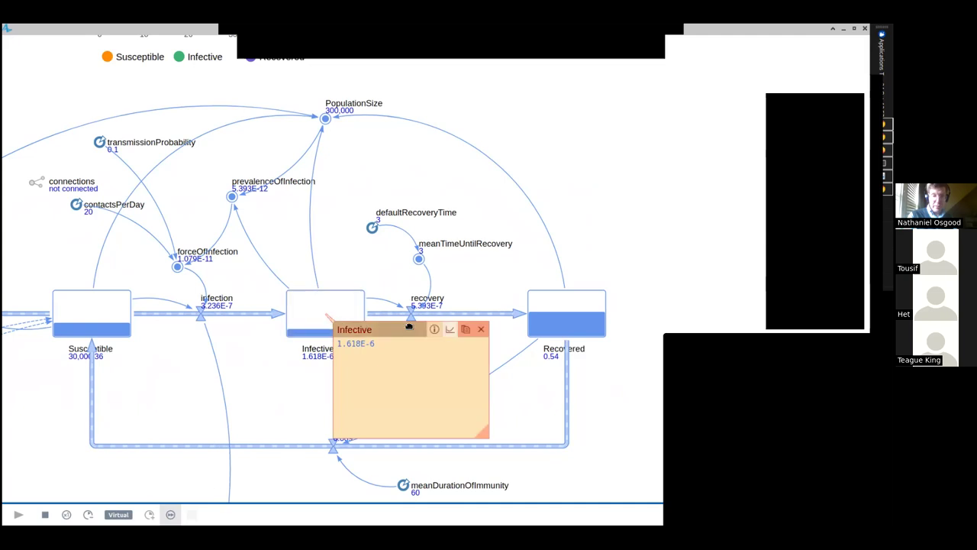
pyautogui.click(450, 329)
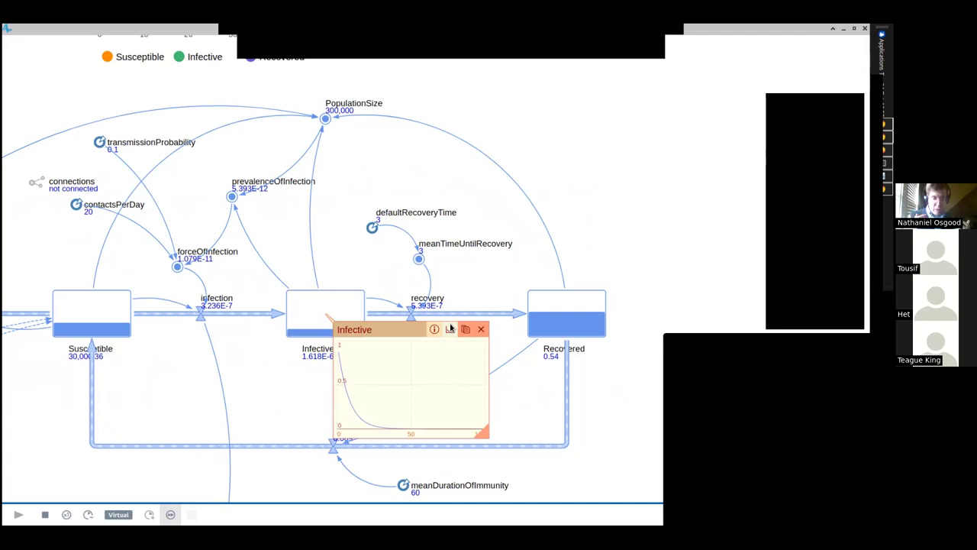
# Inspect the CumulativeInfections stock as a plot over time and close both stock inspection windows.
pyautogui.scroll(-3, 229, 395)
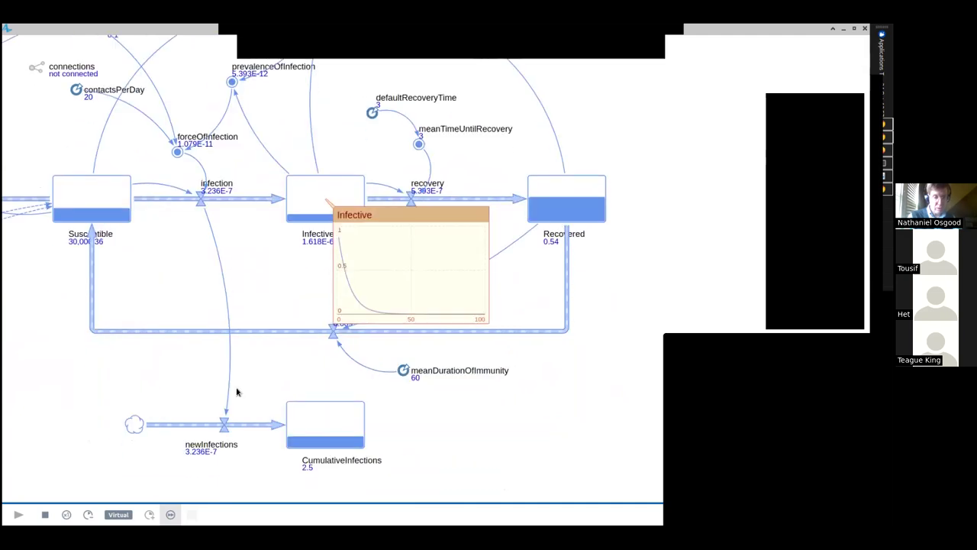
pyautogui.click(325, 425)
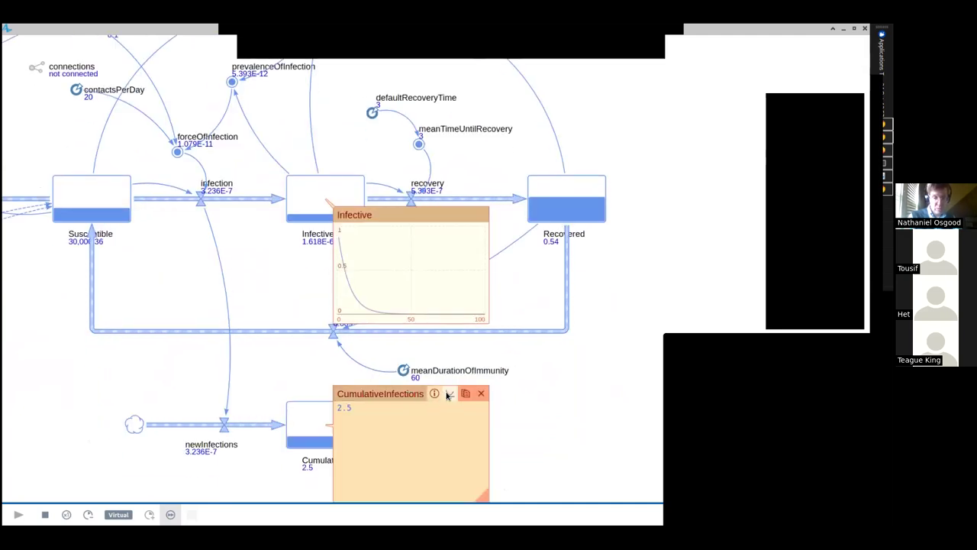
pyautogui.click(448, 394)
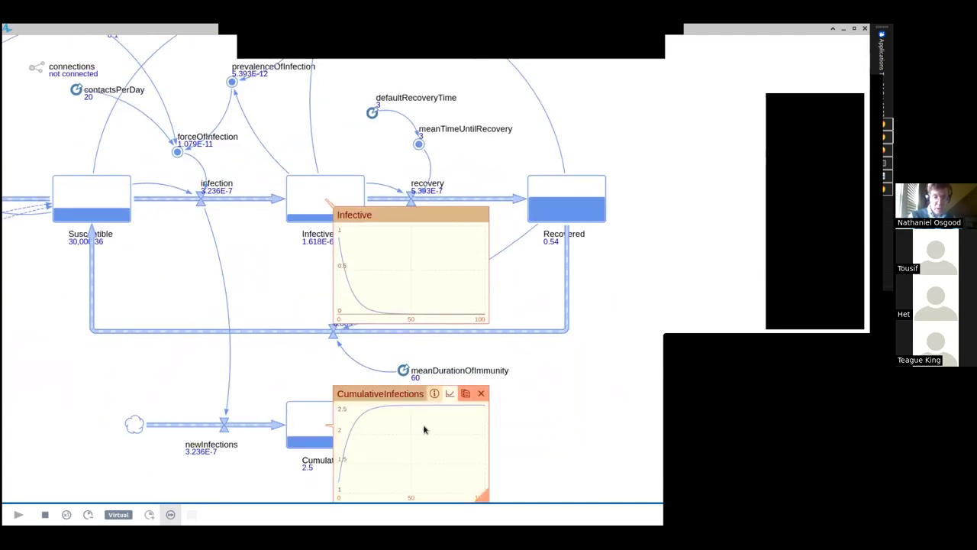
pyautogui.click(481, 394)
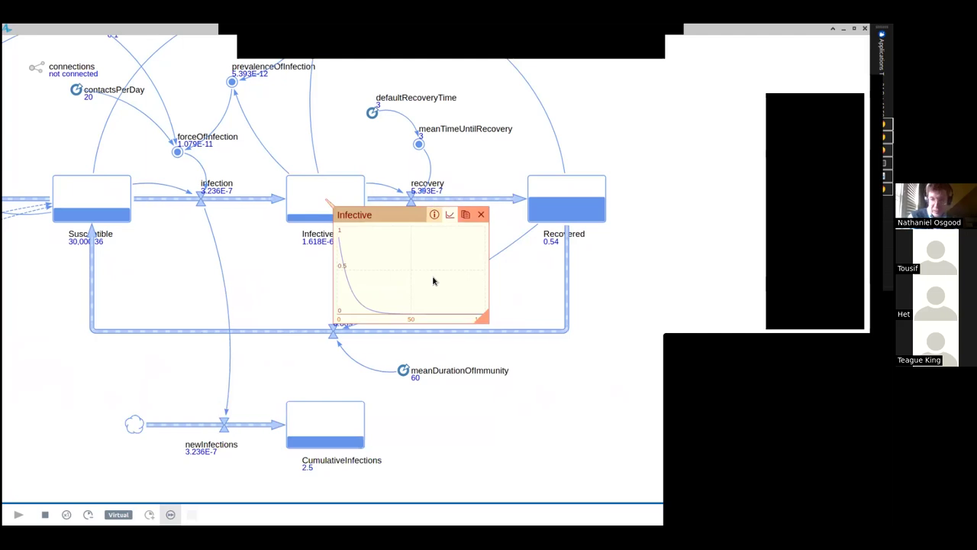
pyautogui.click(481, 215)
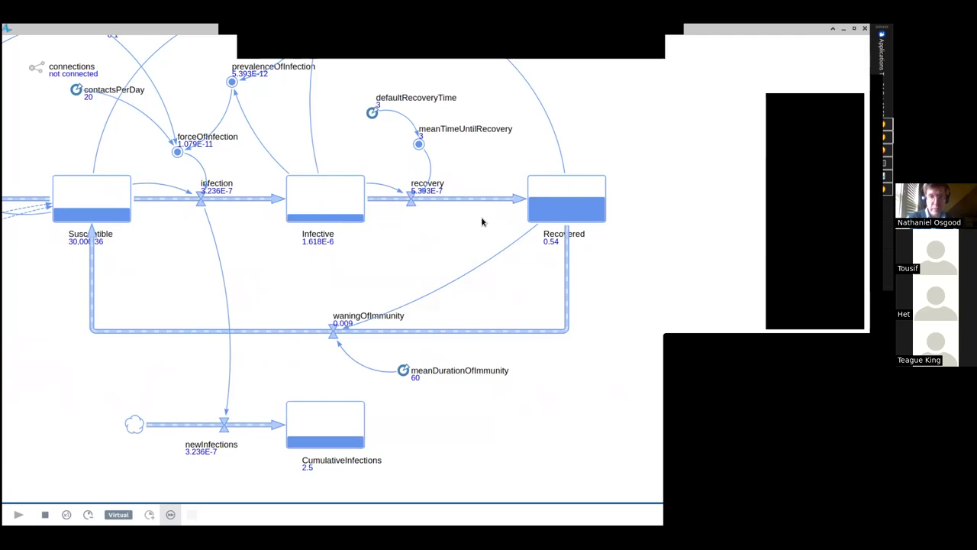
pyautogui.moveTo(322, 185); pyautogui.dragTo(447, 315)
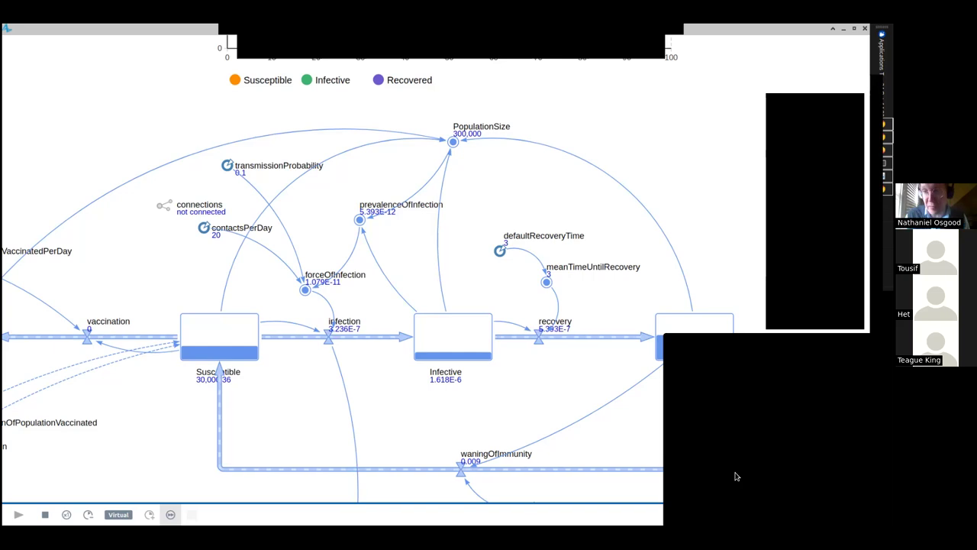
pyautogui.hotkey('alt', 'Tab')
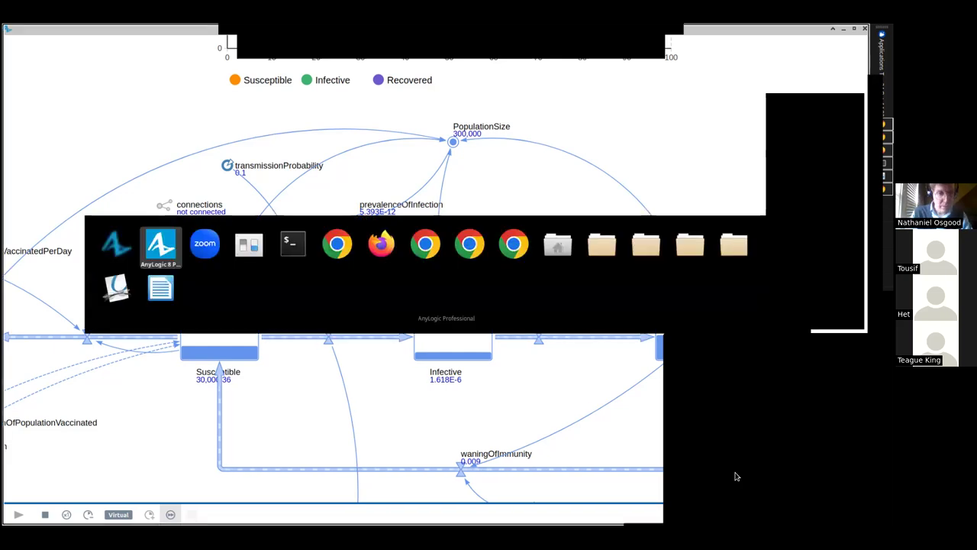
pyautogui.hotkey('alt', 'Tab')
pyautogui.hotkey('alt', 'Tab')
pyautogui.hotkey('alt', 'Tab')
pyautogui.hotkey('alt', 'Tab')
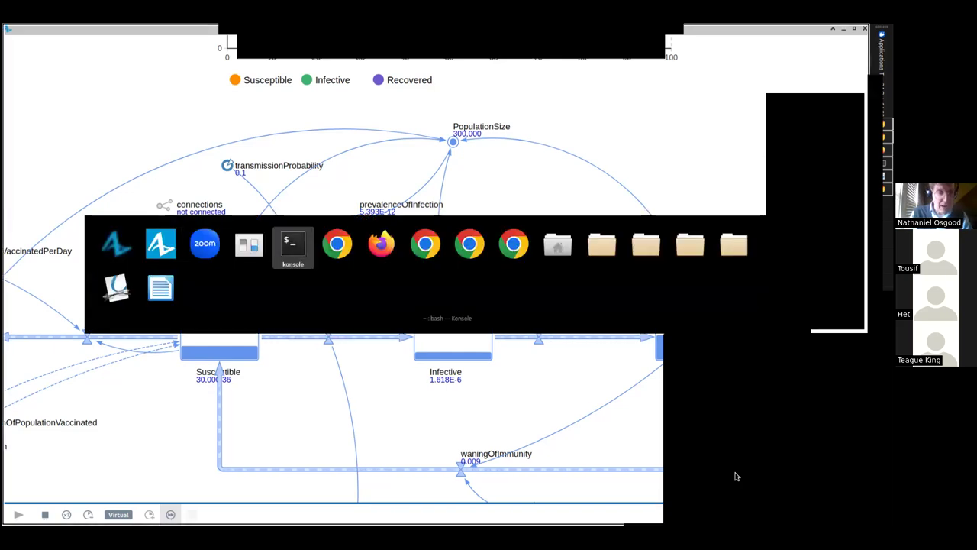
pyautogui.hotkey('alt', 'Tab')
pyautogui.hotkey('alt', 'Tab')
pyautogui.hotkey('alt', 'Tab')
pyautogui.hotkey('alt', 'Tab')
pyautogui.hotkey('alt', 'Tab')
pyautogui.hotkey('alt', 'Tab')
pyautogui.hotkey('alt', 'Tab')
pyautogui.hotkey('alt', 'Tab')
pyautogui.hotkey('alt', 'Tab')
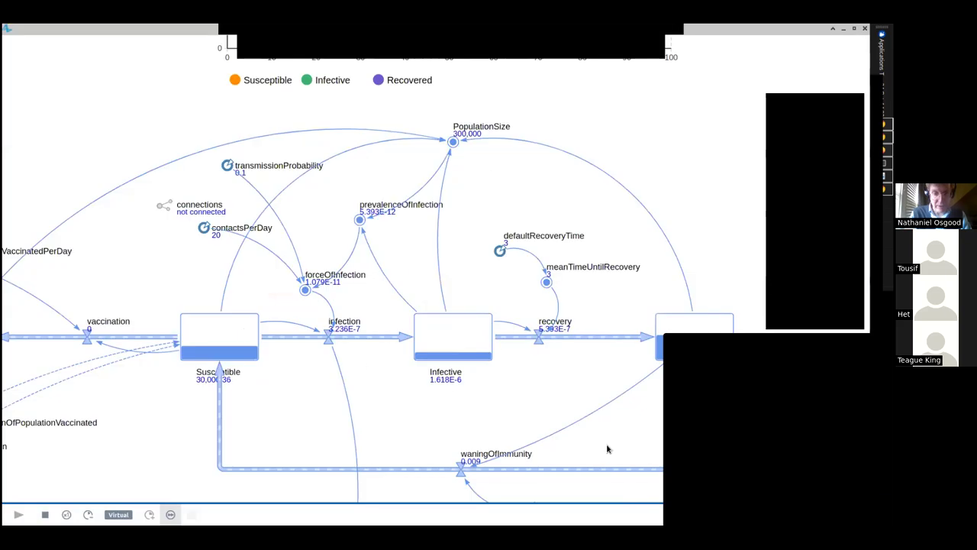
# Switch to the Google Slides presentation in Chrome, present it full screen and advance to the Fraction Susceptible (f) slide.
pyautogui.hotkey('alt', 'Tab')
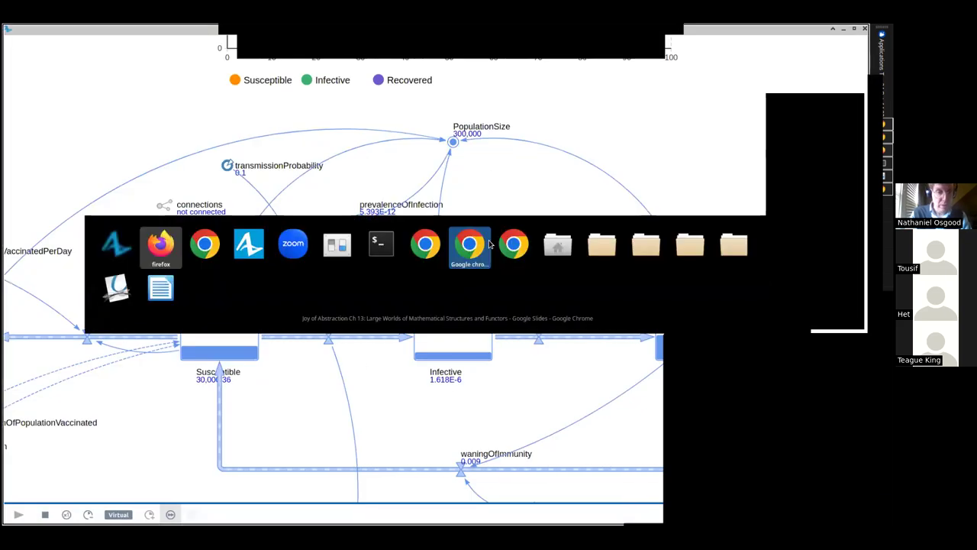
pyautogui.hotkey('alt', 'Tab')
pyautogui.hotkey('alt', 'Tab')
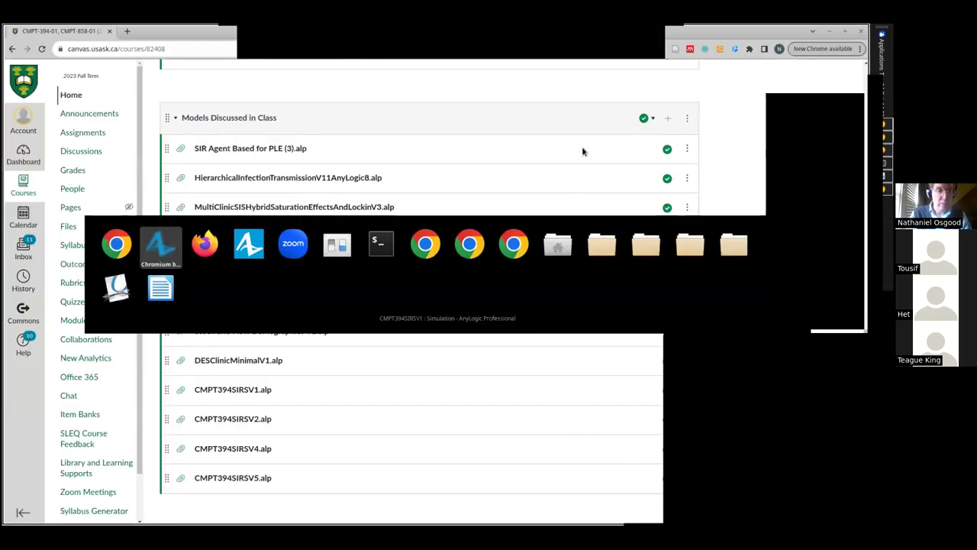
pyautogui.click(763, 101)
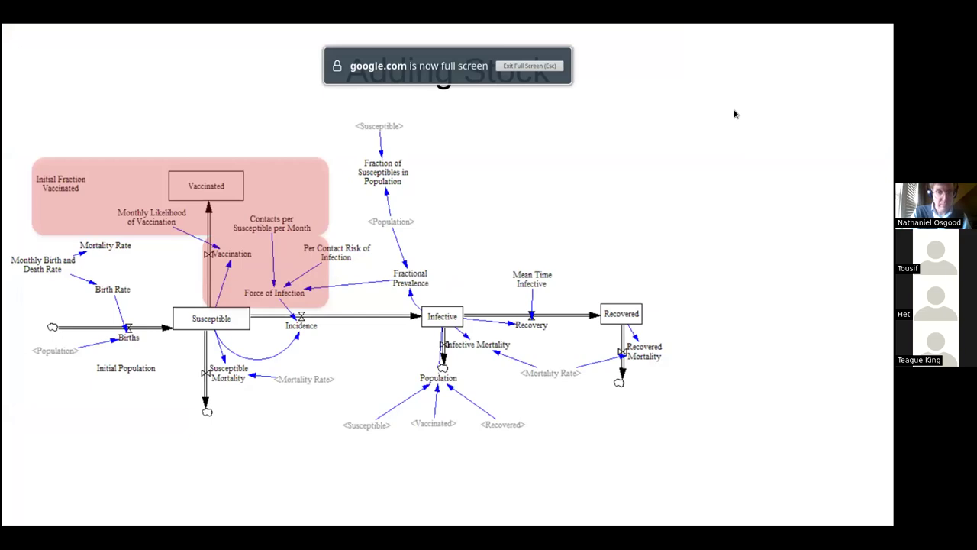
pyautogui.press('Right')
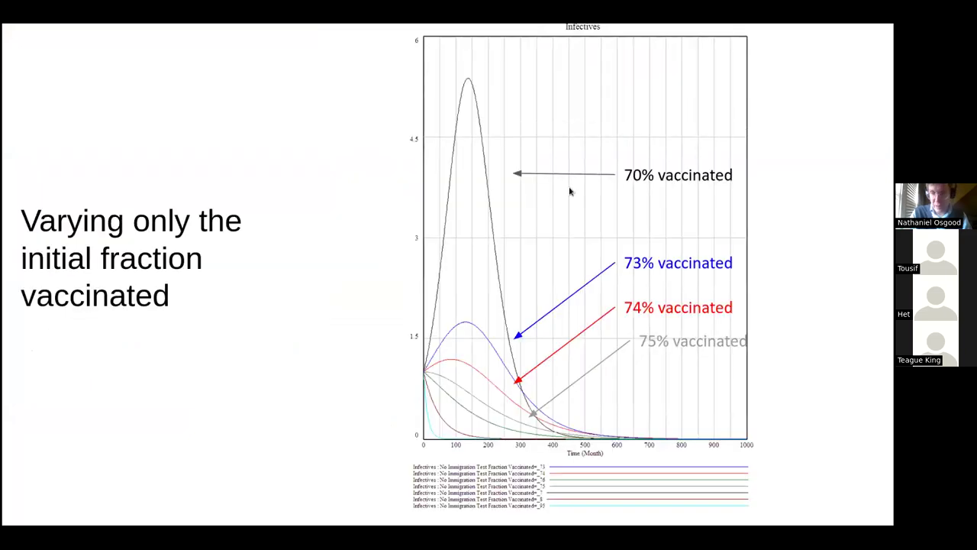
pyautogui.press('Right')
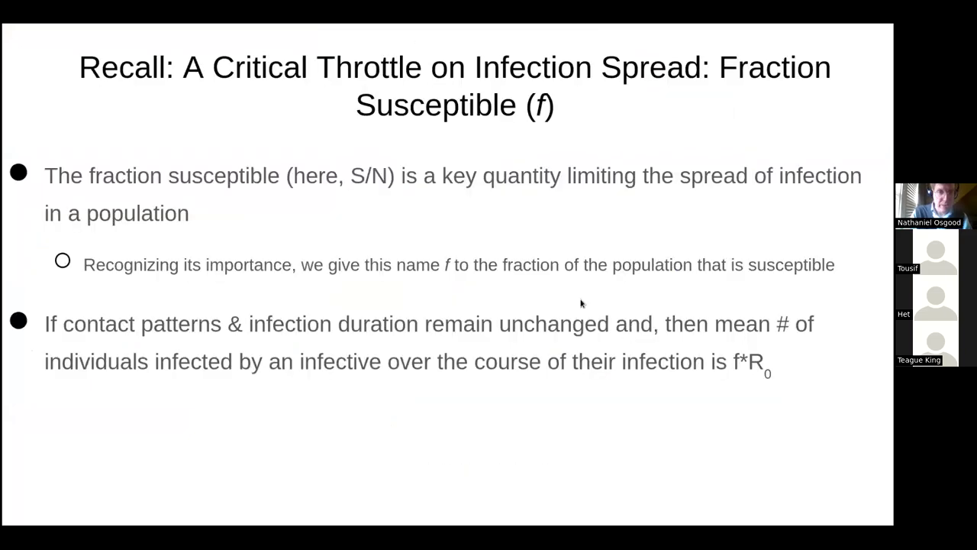